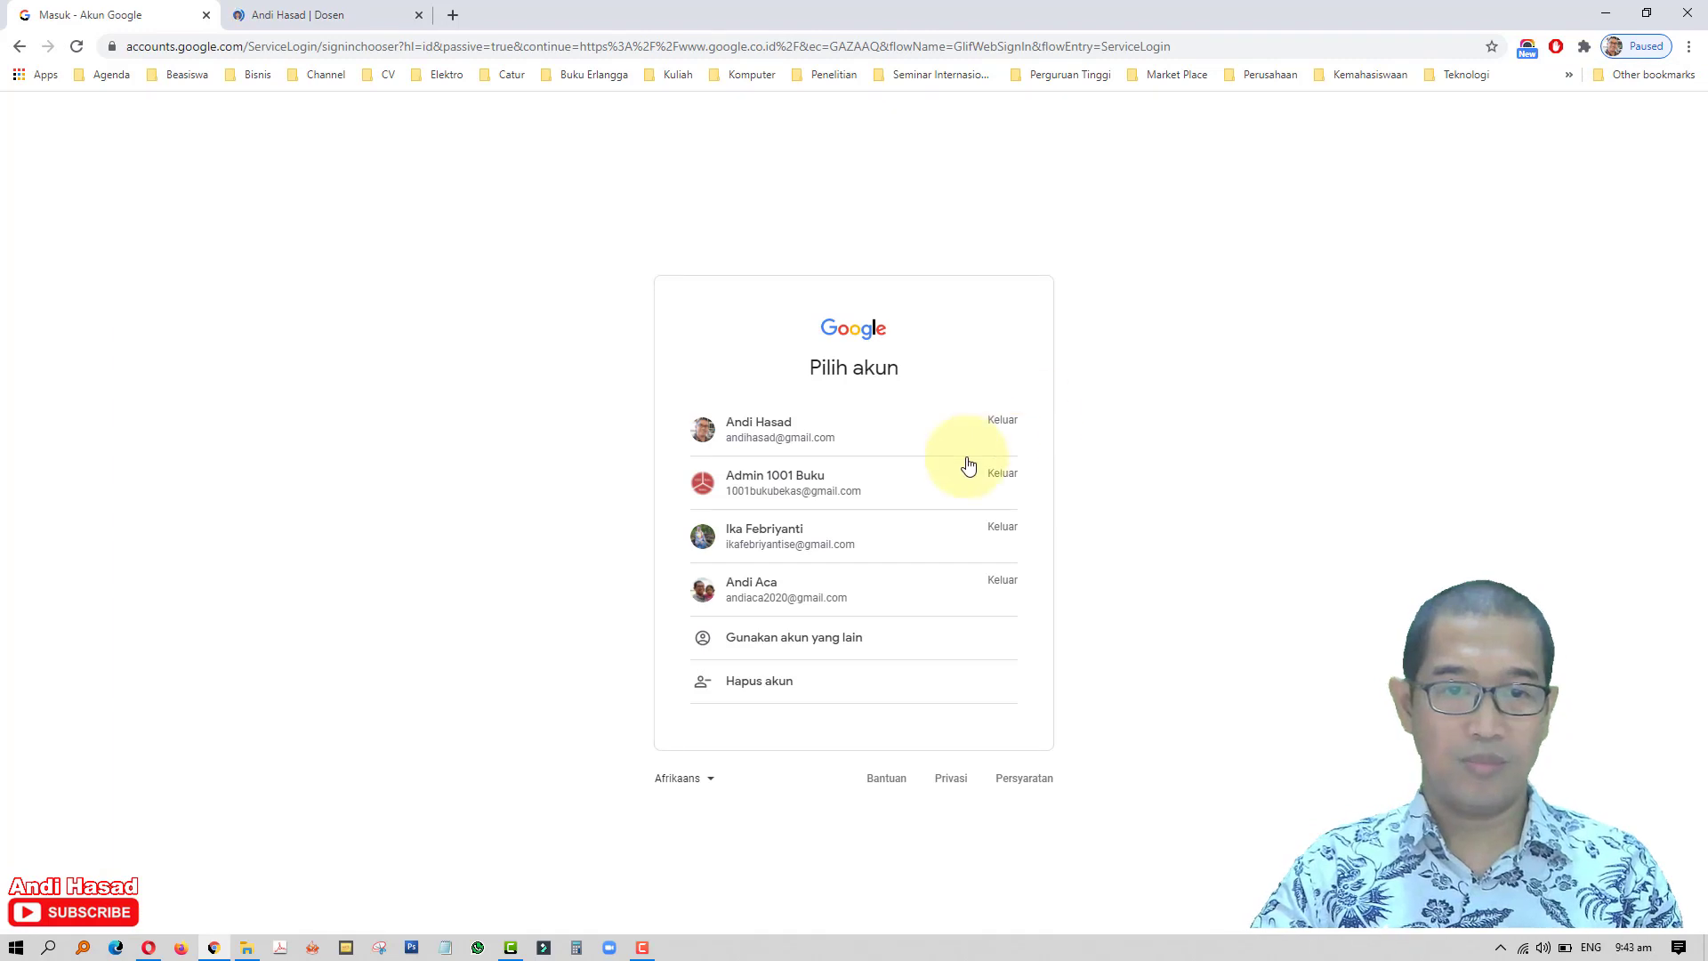
- Sign in with the saved Google account, using its stored password
{"action": "left_click", "coordinate": [876, 594]}
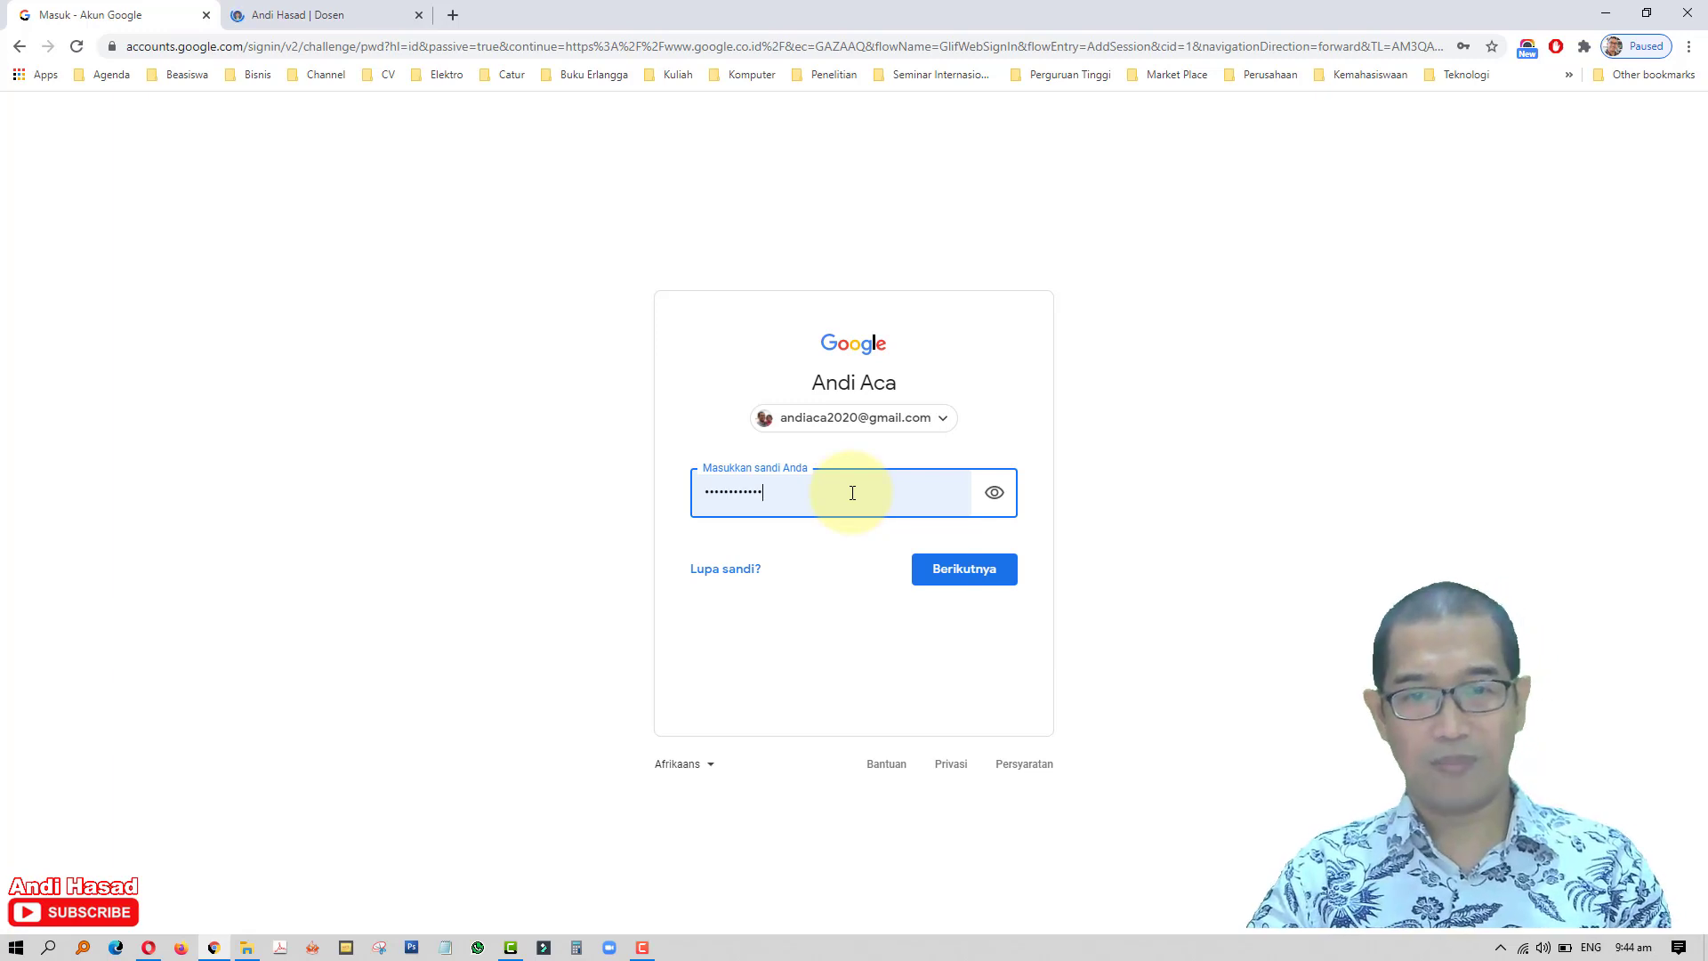
{"action": "left_click", "coordinate": [964, 577]}
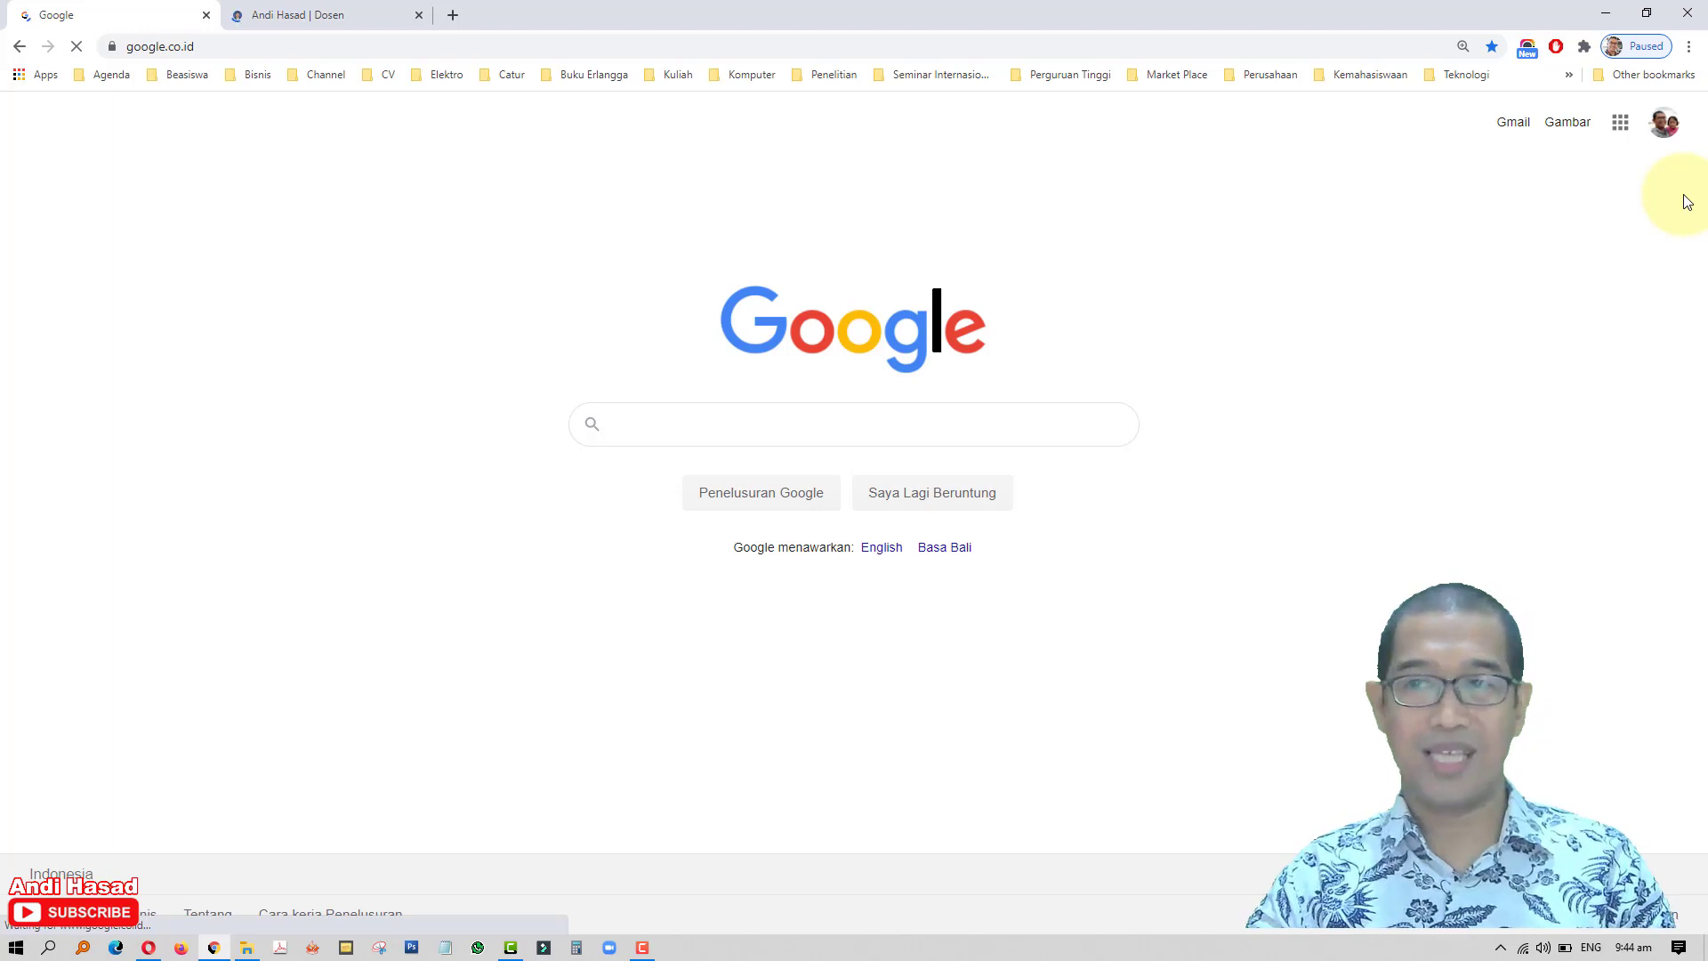
- Open Google Drive from the Google apps grid
{"action": "left_click", "coordinate": [1622, 125]}
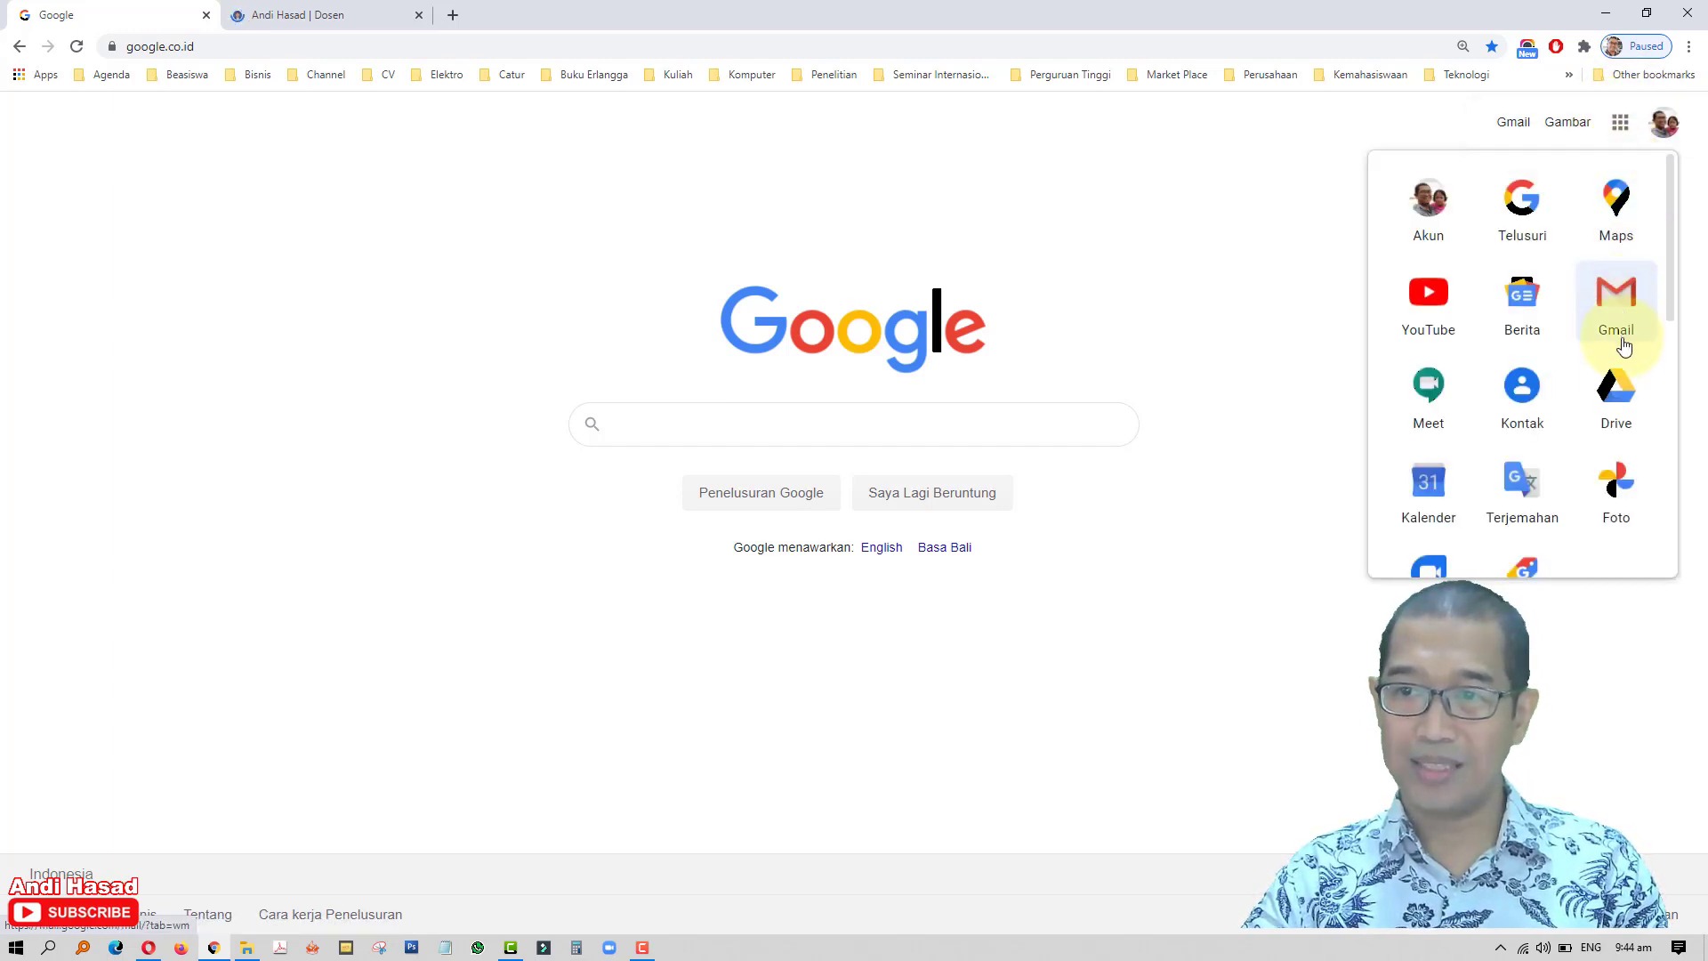
{"action": "left_click", "coordinate": [1627, 402]}
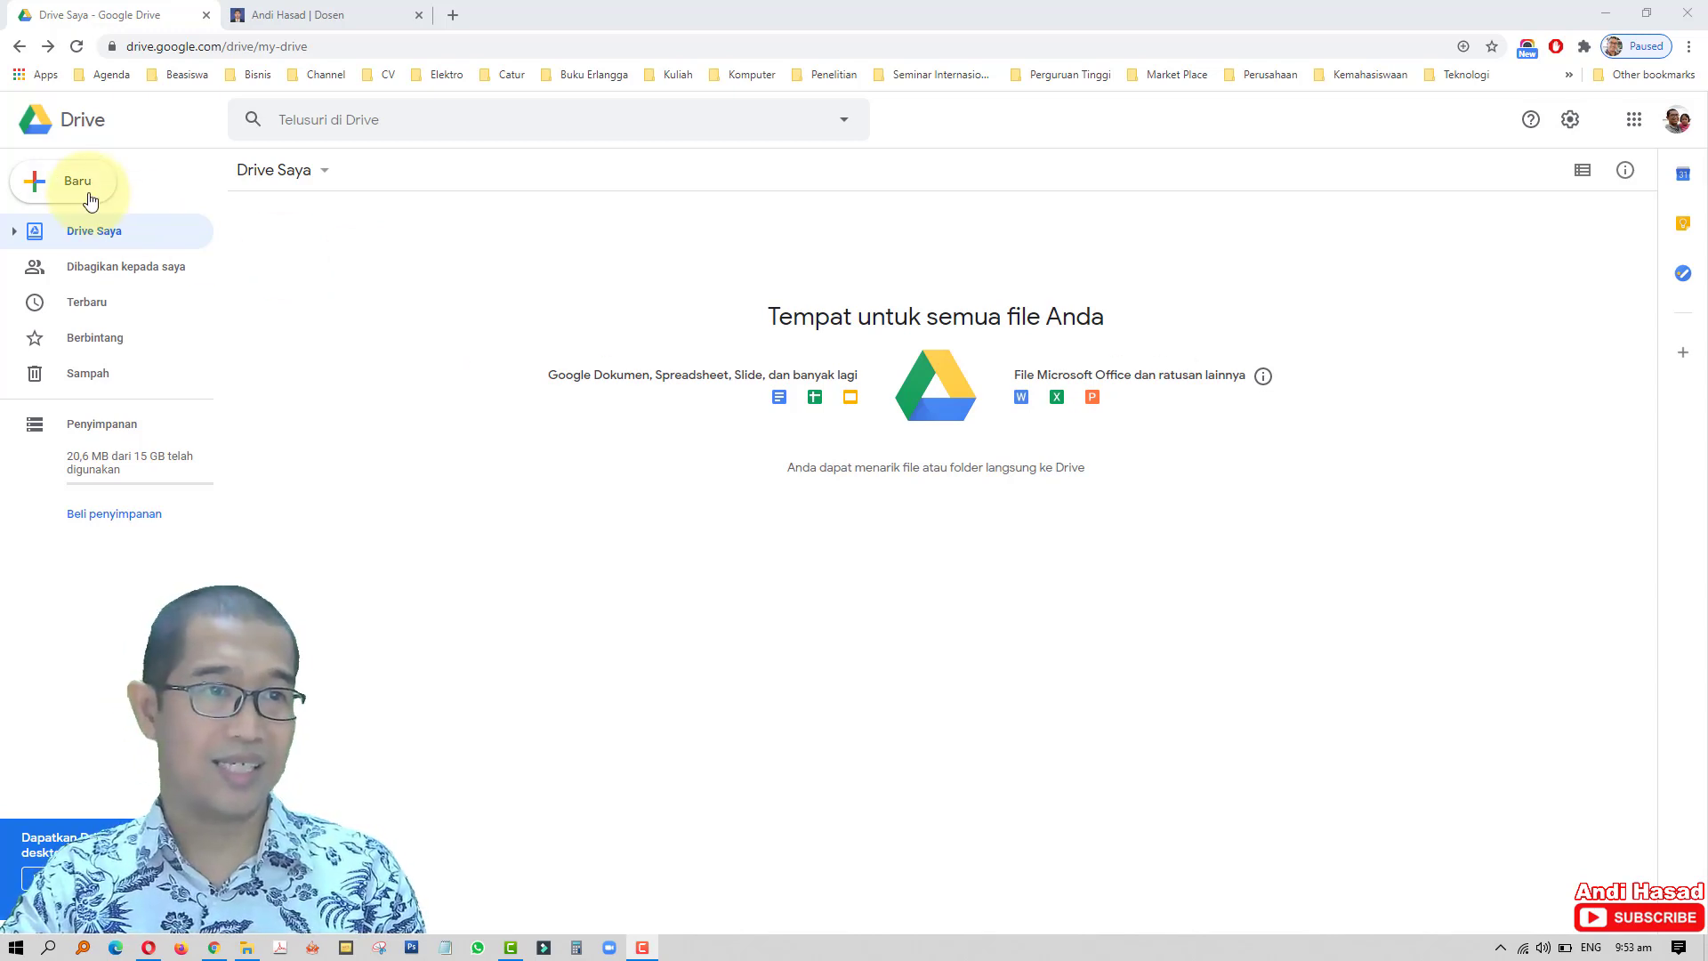
- Upload the personal folder from Documents into My Drive, allowing all its files to upload
{"action": "left_click", "coordinate": [35, 196]}
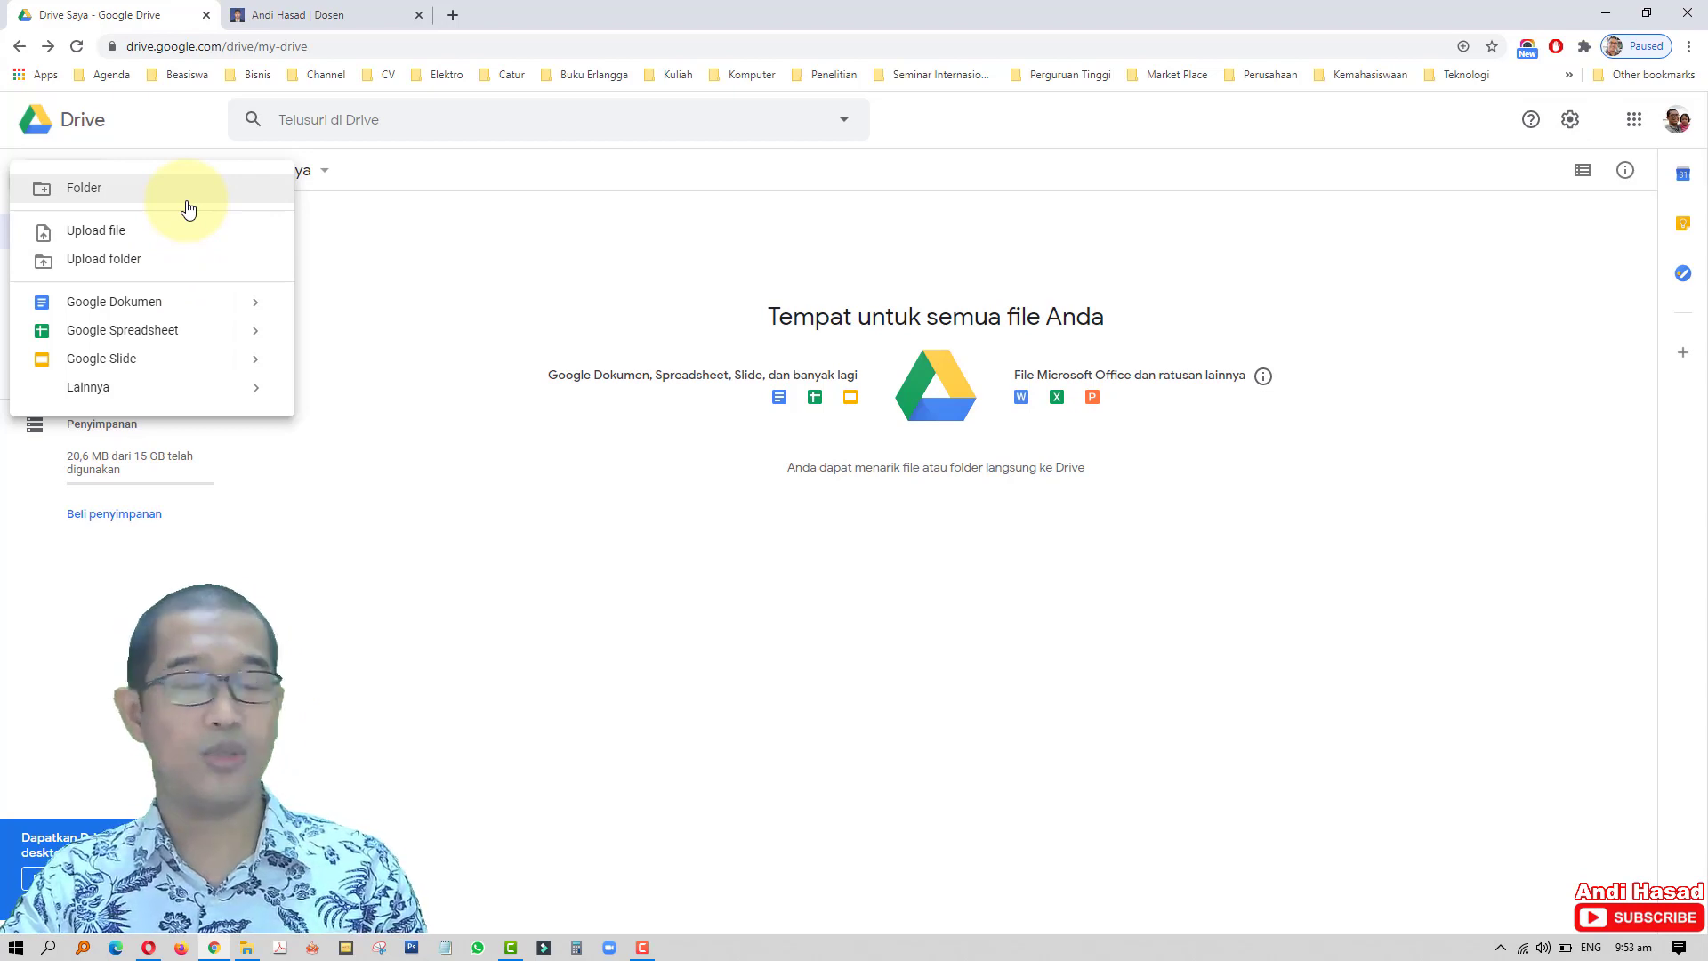
{"action": "left_click", "coordinate": [157, 261]}
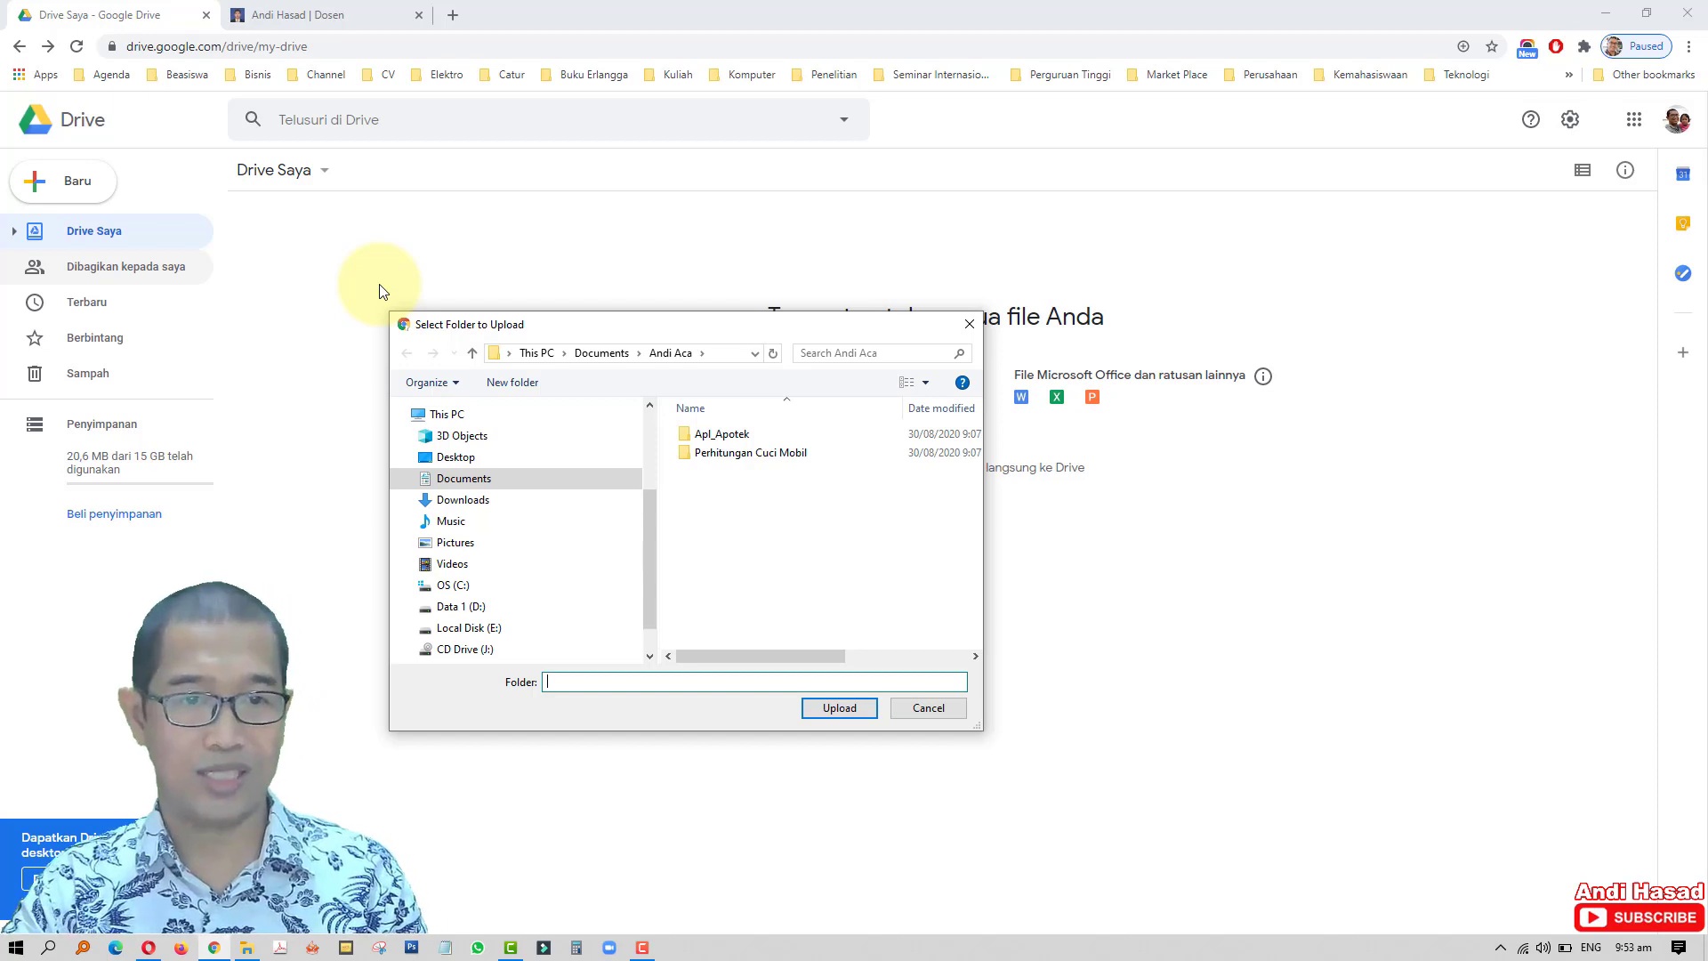
{"action": "left_click", "coordinate": [512, 478]}
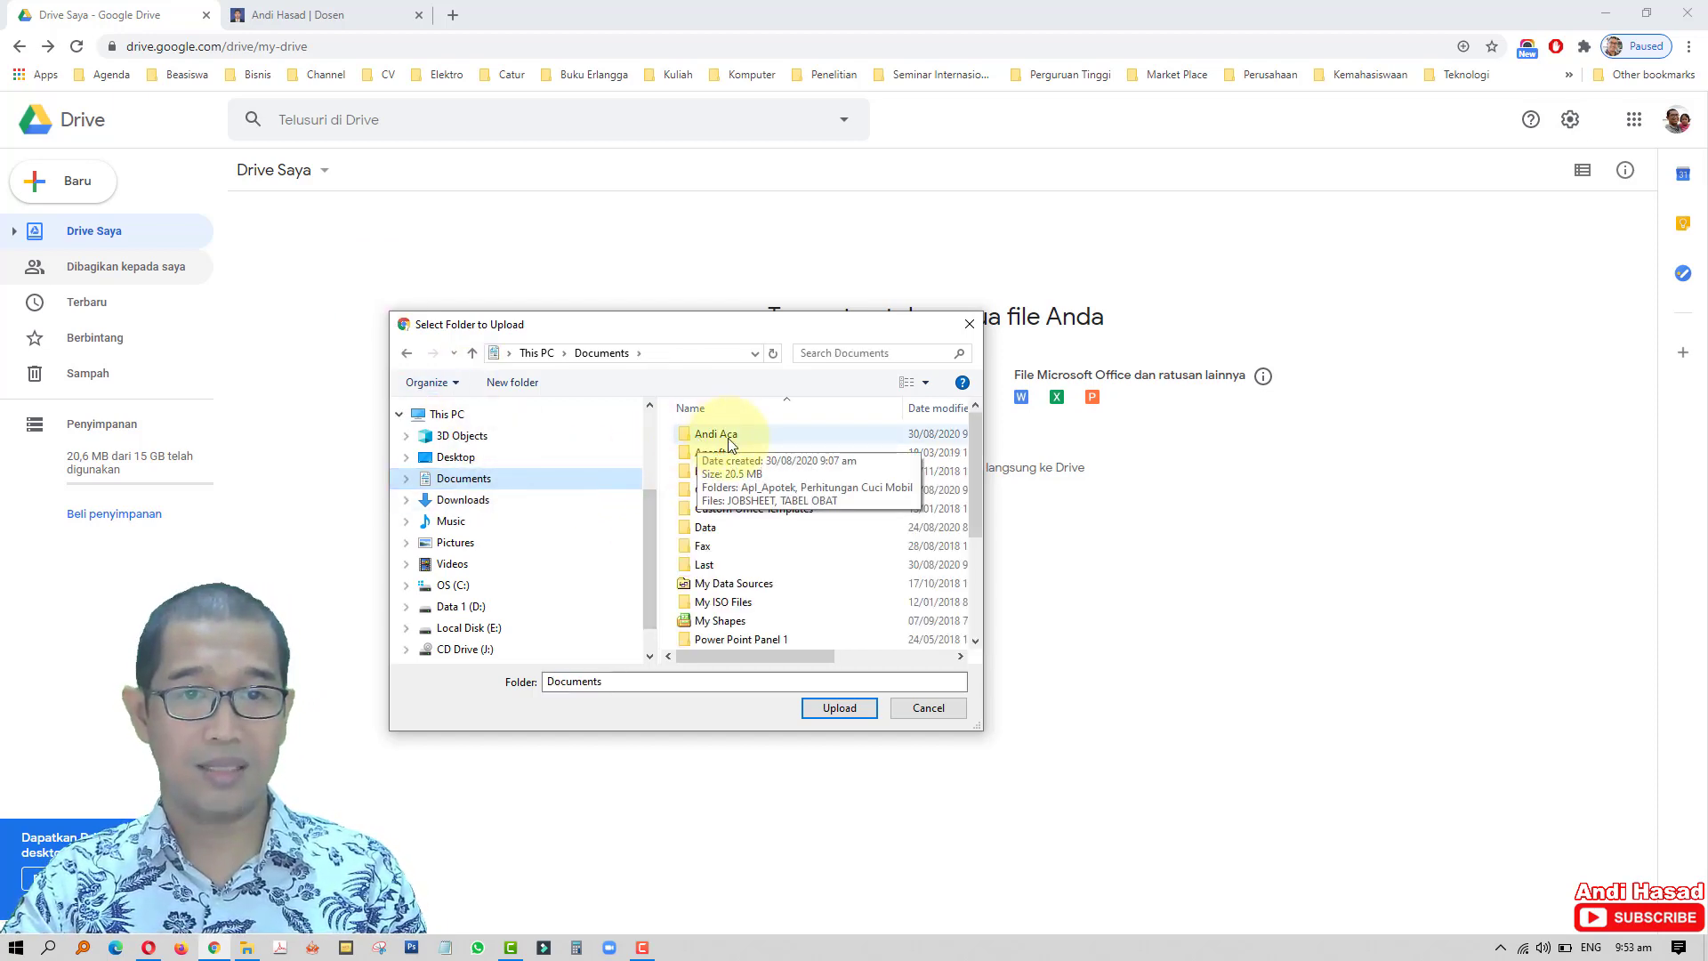
{"action": "left_click", "coordinate": [761, 436]}
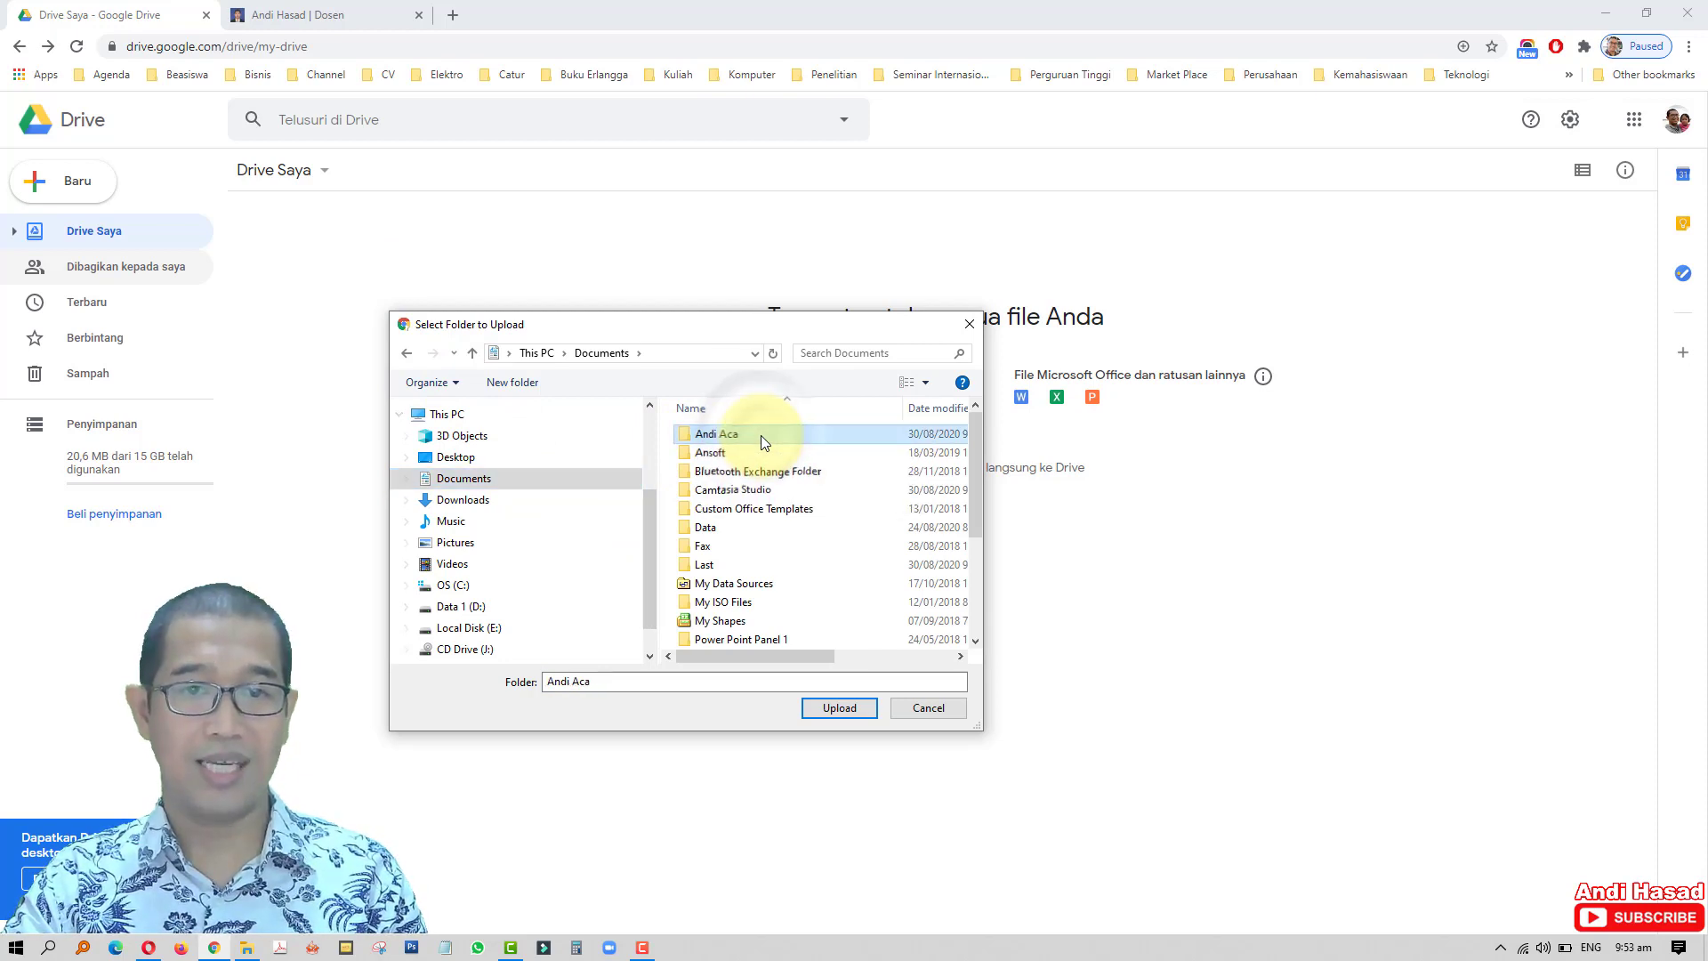
{"action": "left_click", "coordinate": [856, 710]}
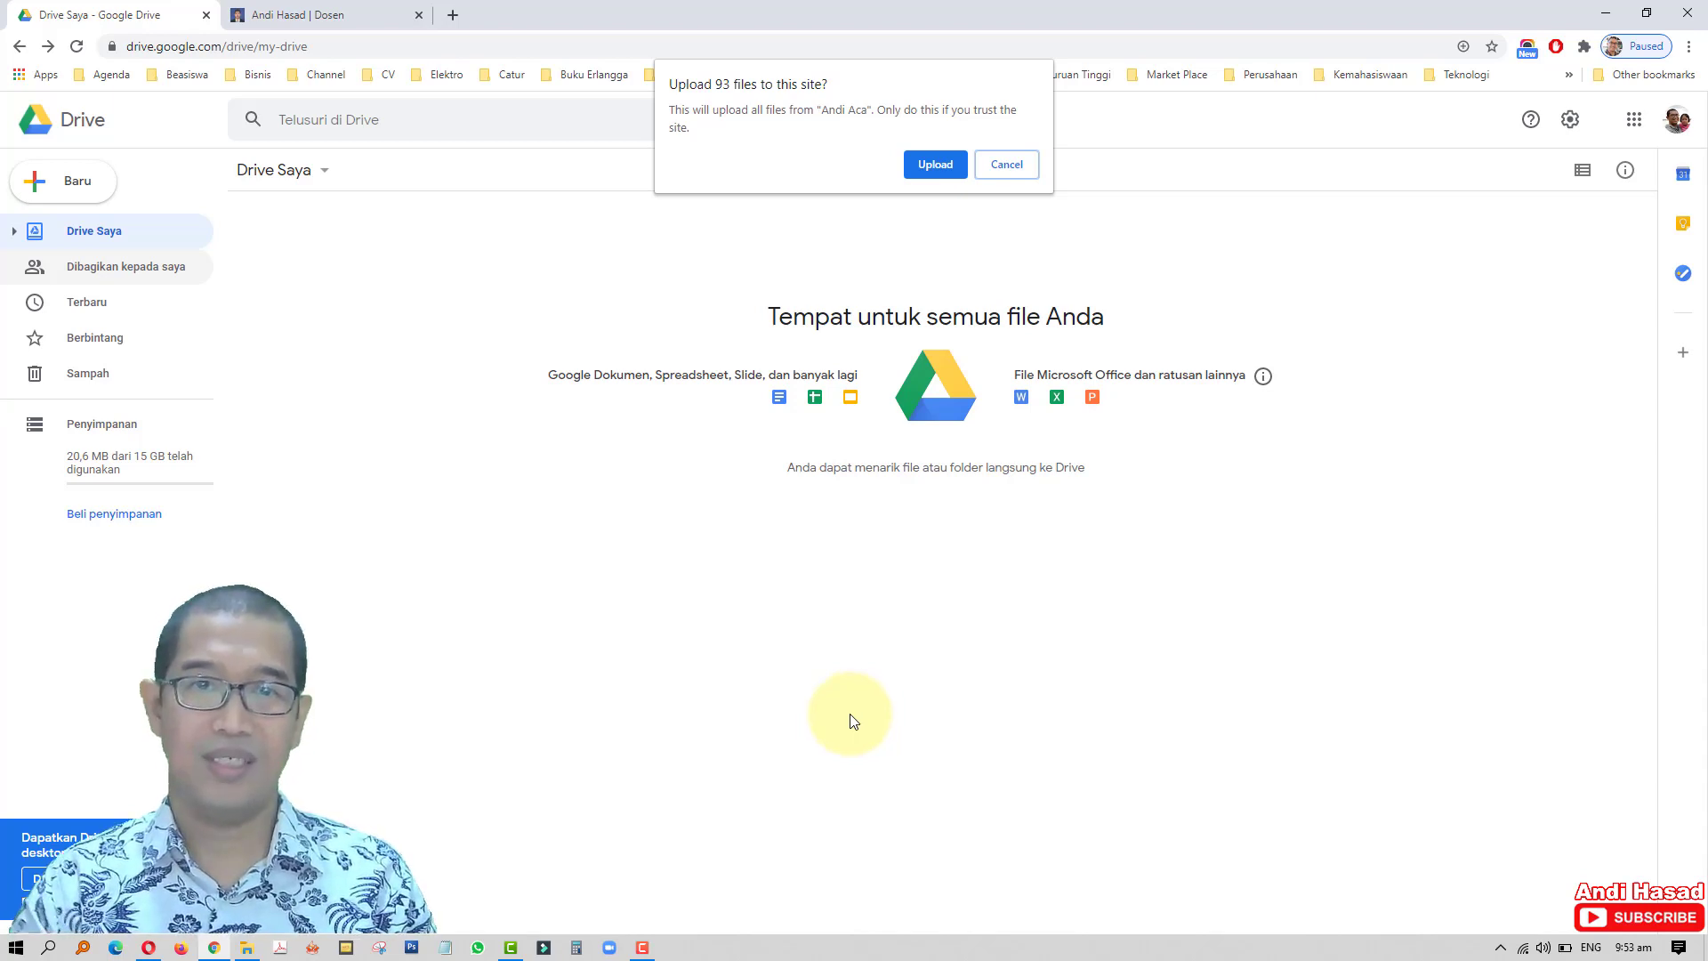
{"action": "left_click", "coordinate": [935, 166]}
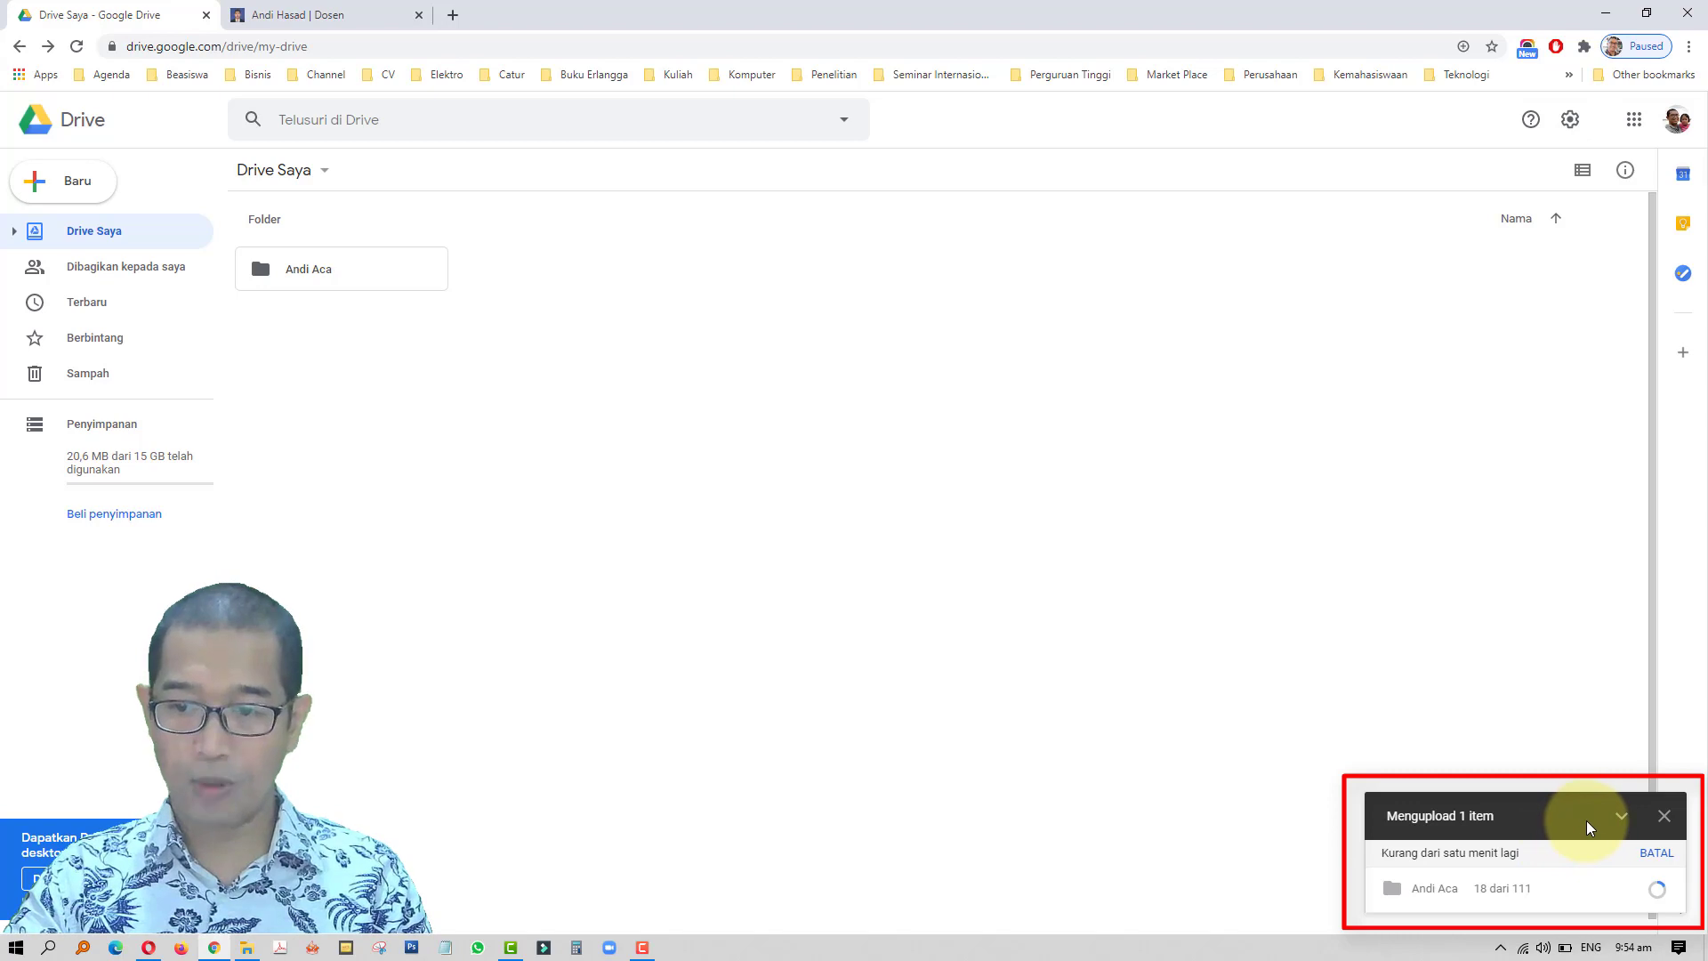
- Wait until all 111 files finish uploading, then select the uploaded folder
{"action": "mouse_move", "coordinate": [1509, 894]}
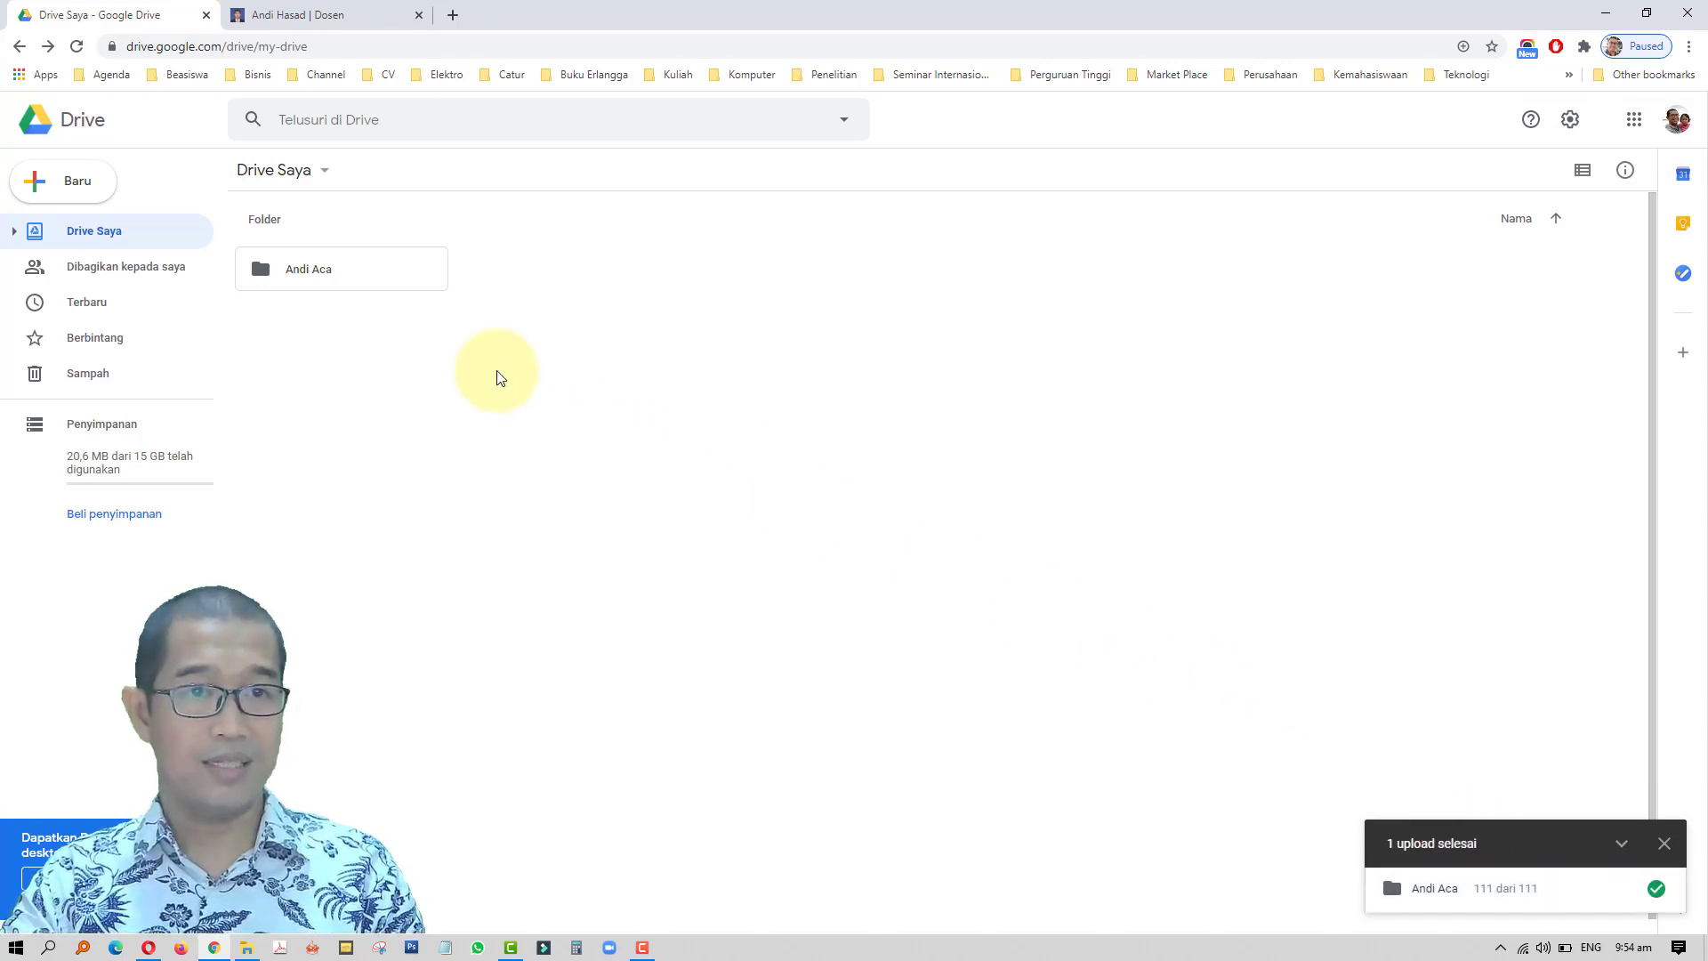
{"action": "left_click", "coordinate": [312, 271]}
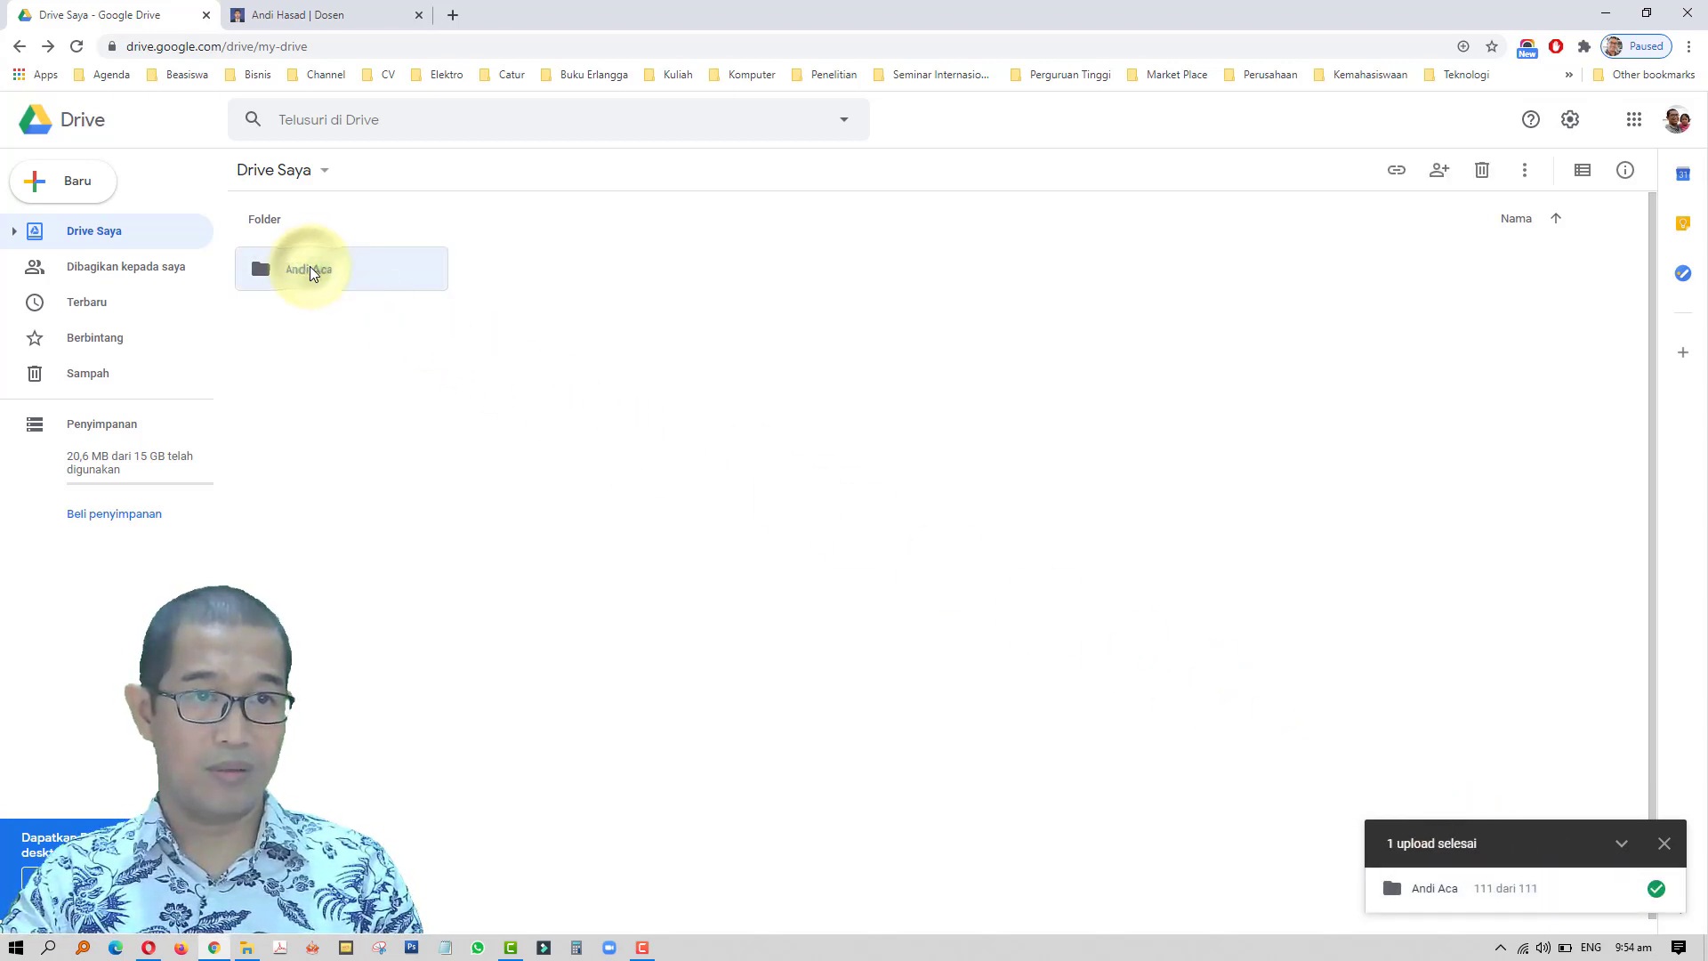
- Share the uploaded folder with the suggested recipient's e-mail address as Editor
{"action": "right_click", "coordinate": [389, 287]}
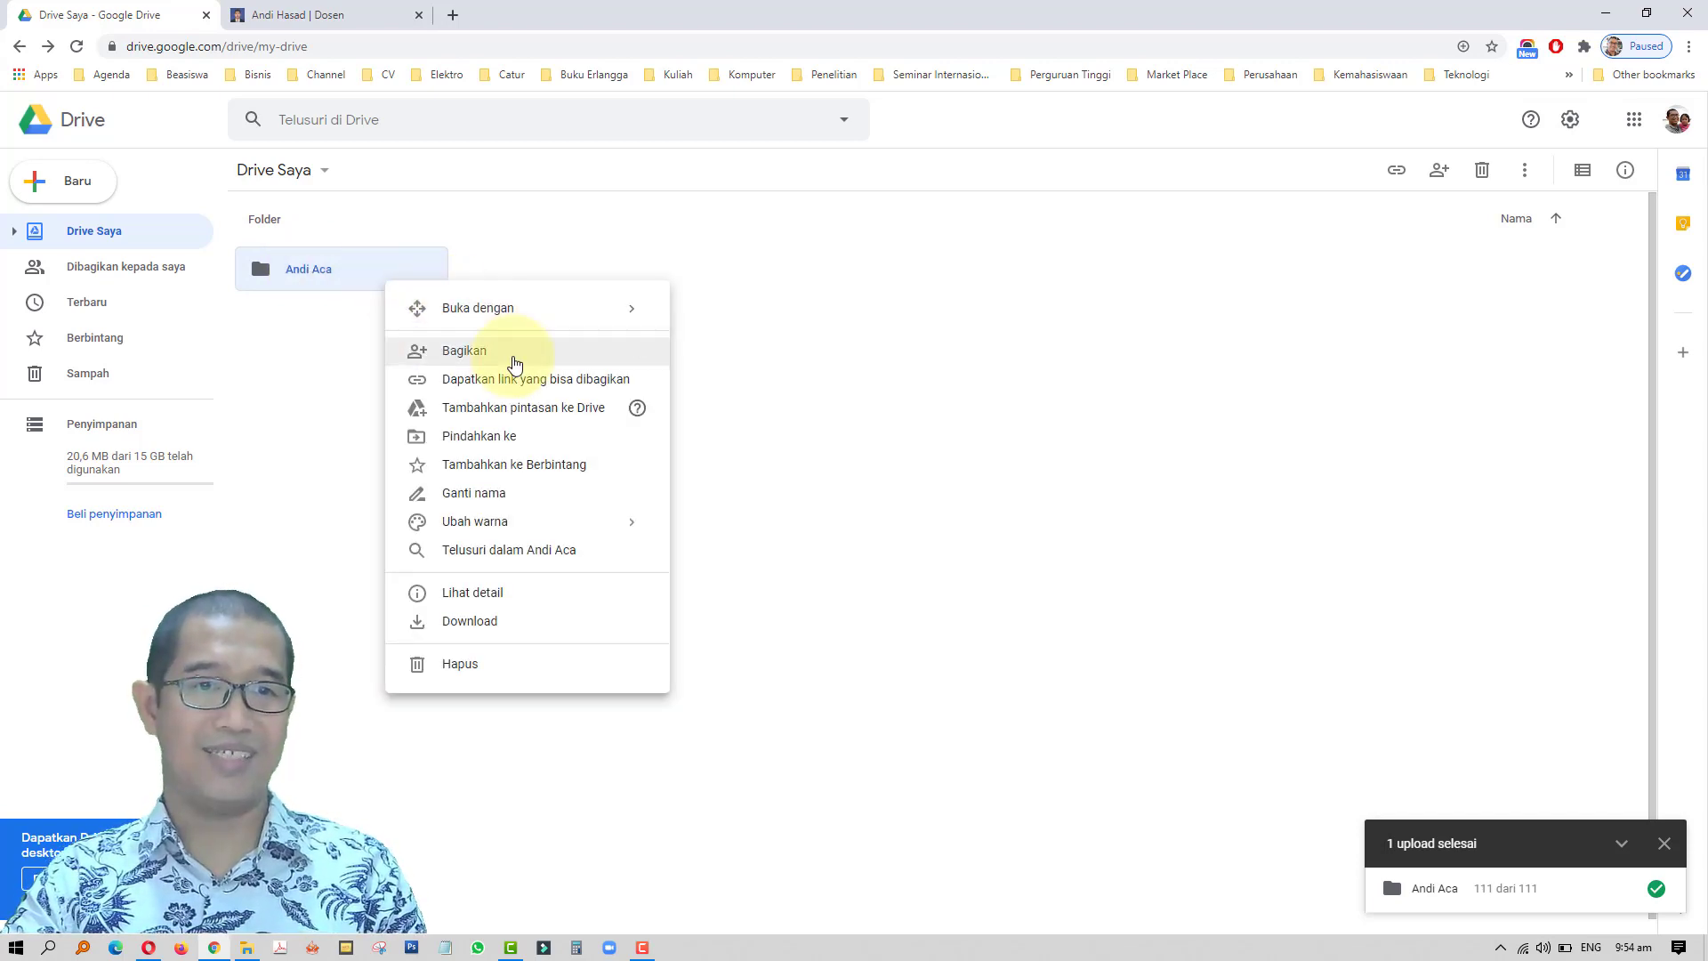
{"action": "left_click", "coordinate": [514, 356]}
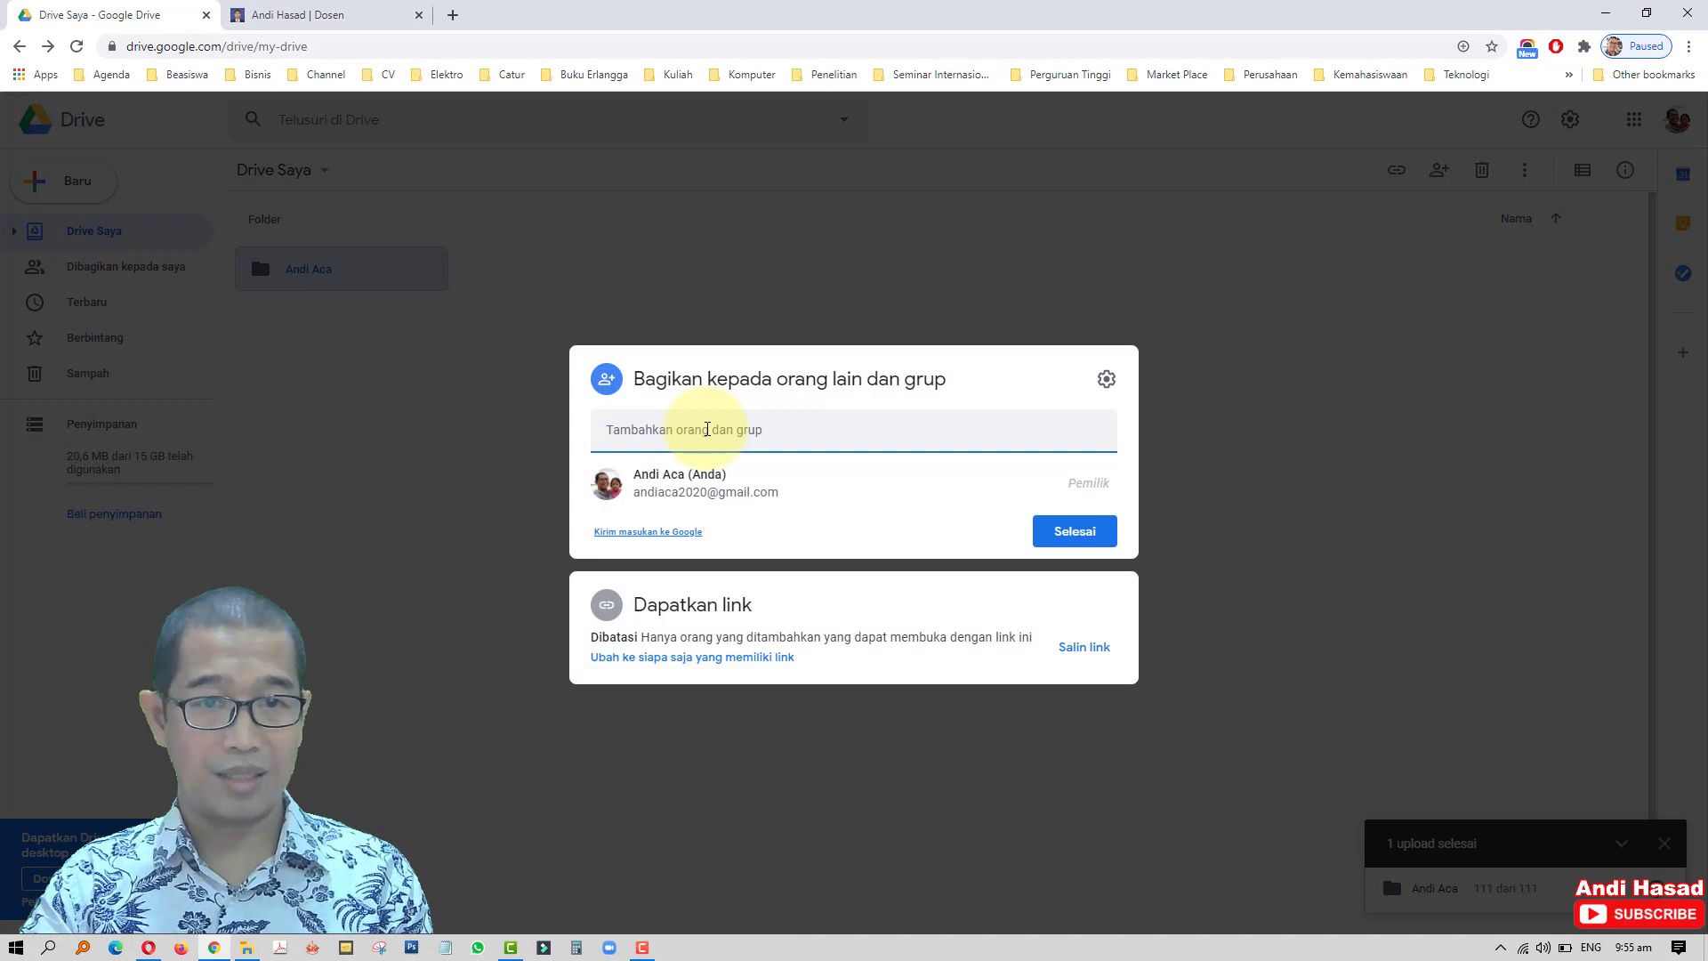
{"action": "left_click", "coordinate": [707, 429]}
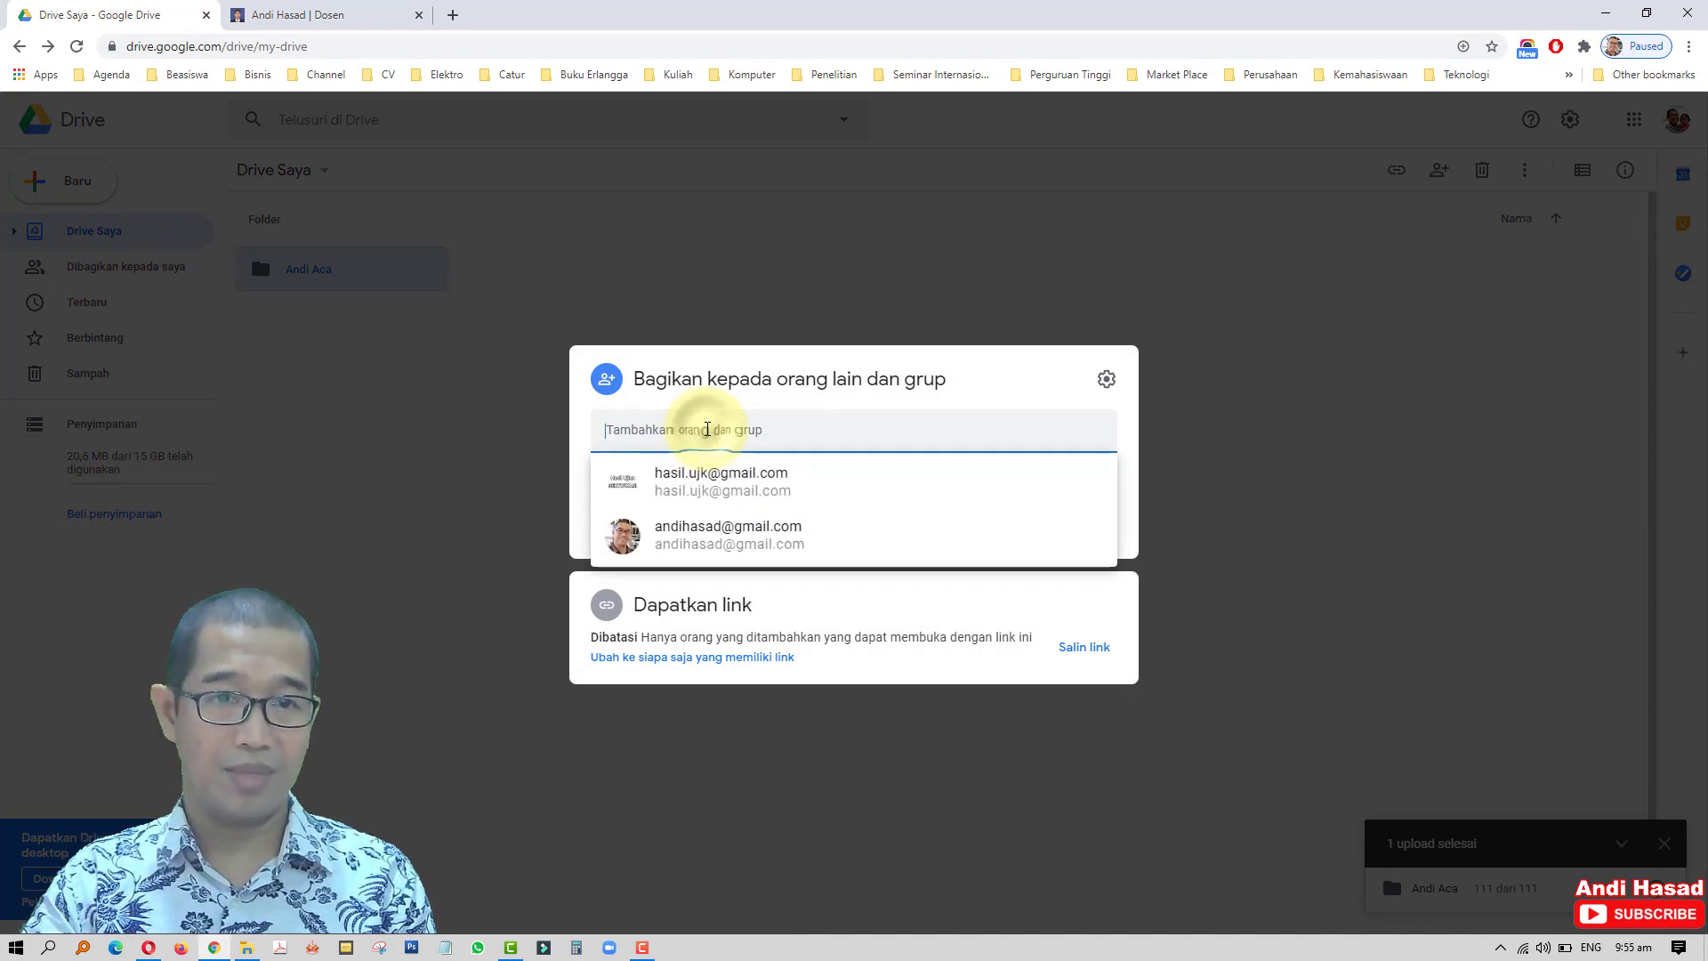
{"action": "left_click", "coordinate": [822, 497]}
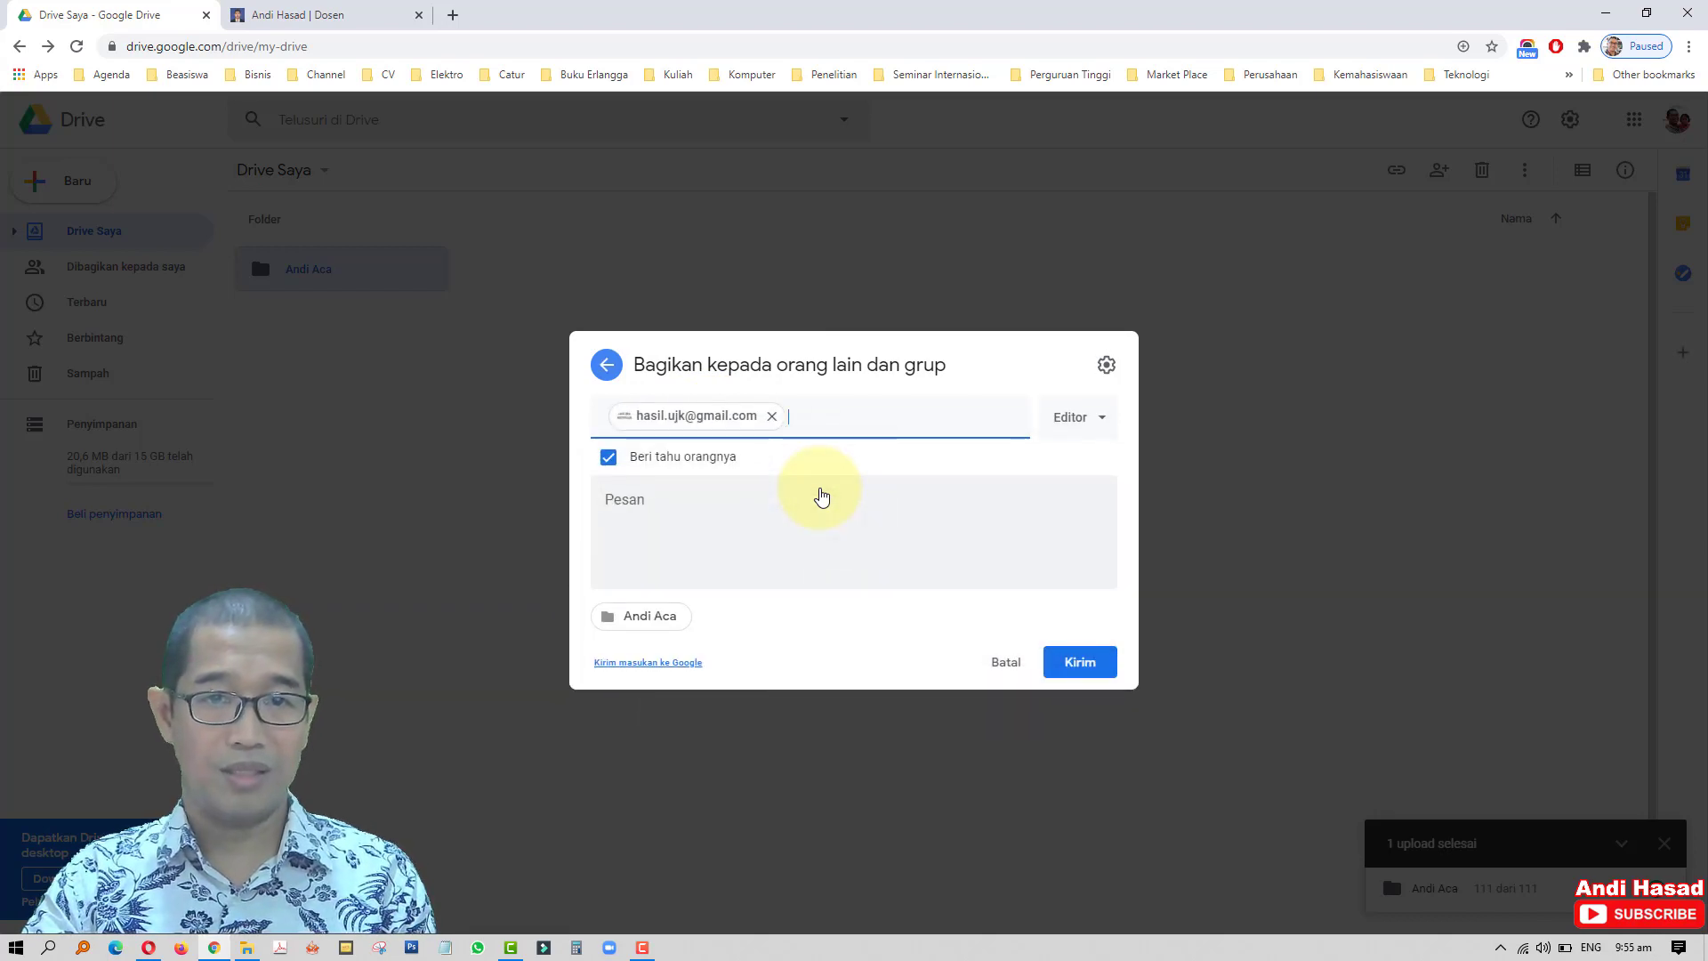
- Add a greeting message about the attached exam files and send the share invitation
{"action": "left_click", "coordinate": [623, 500]}
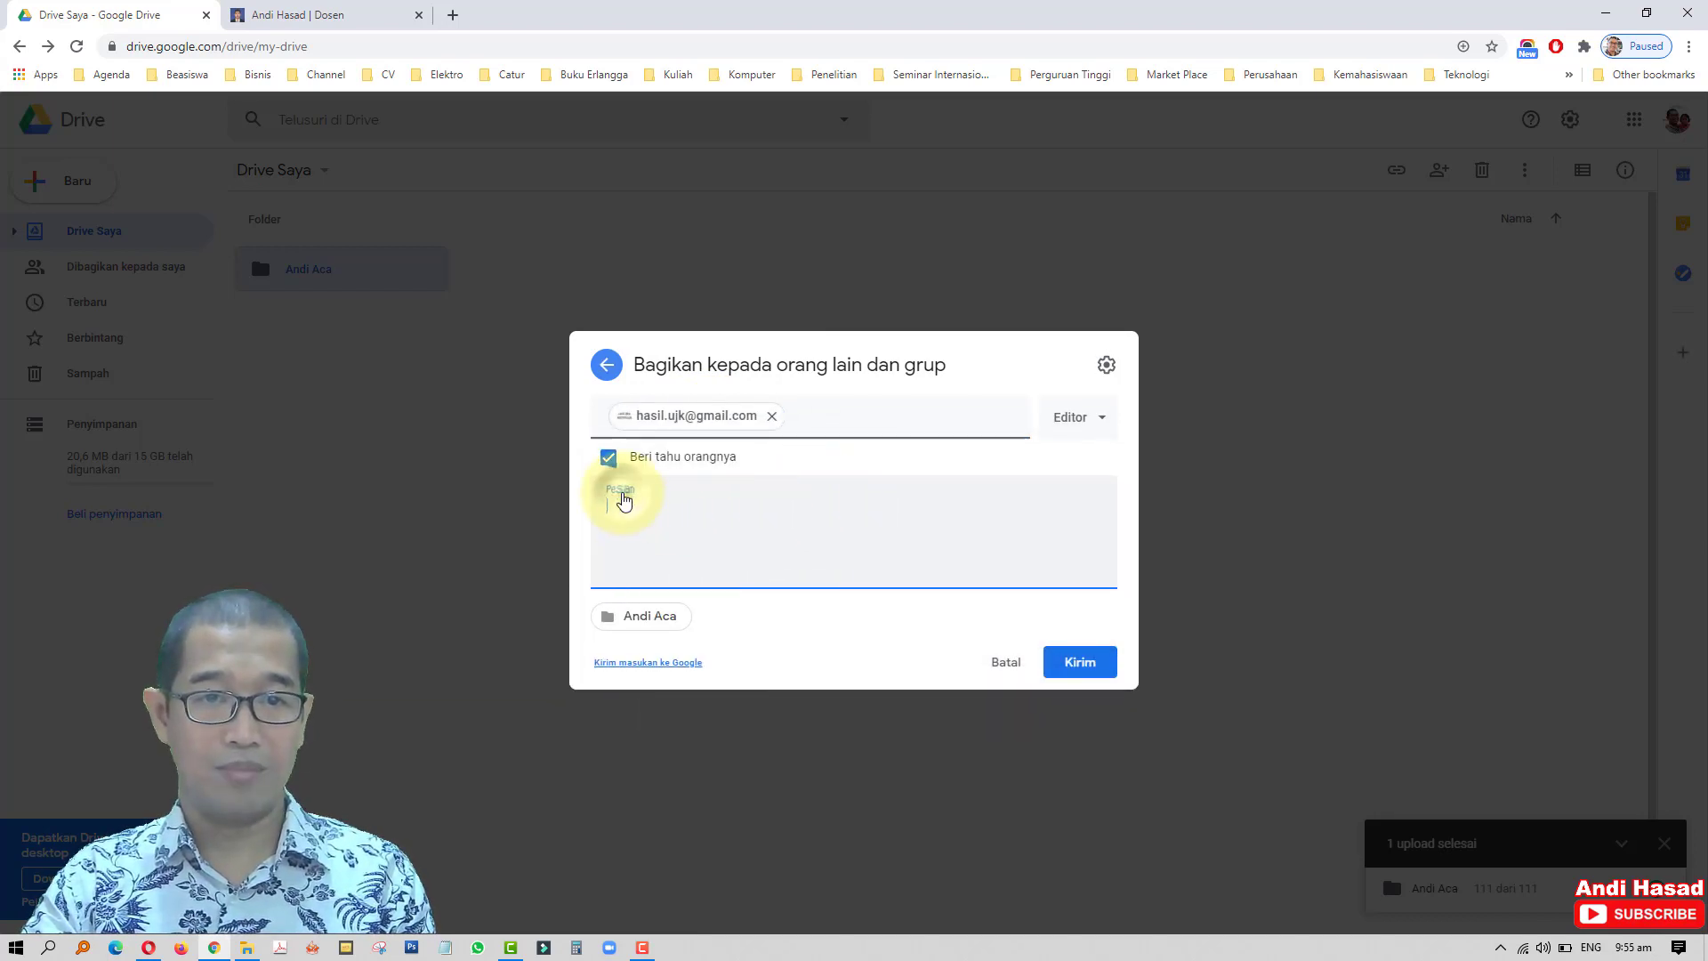
{"action": "type", "text": "Assalamu"}
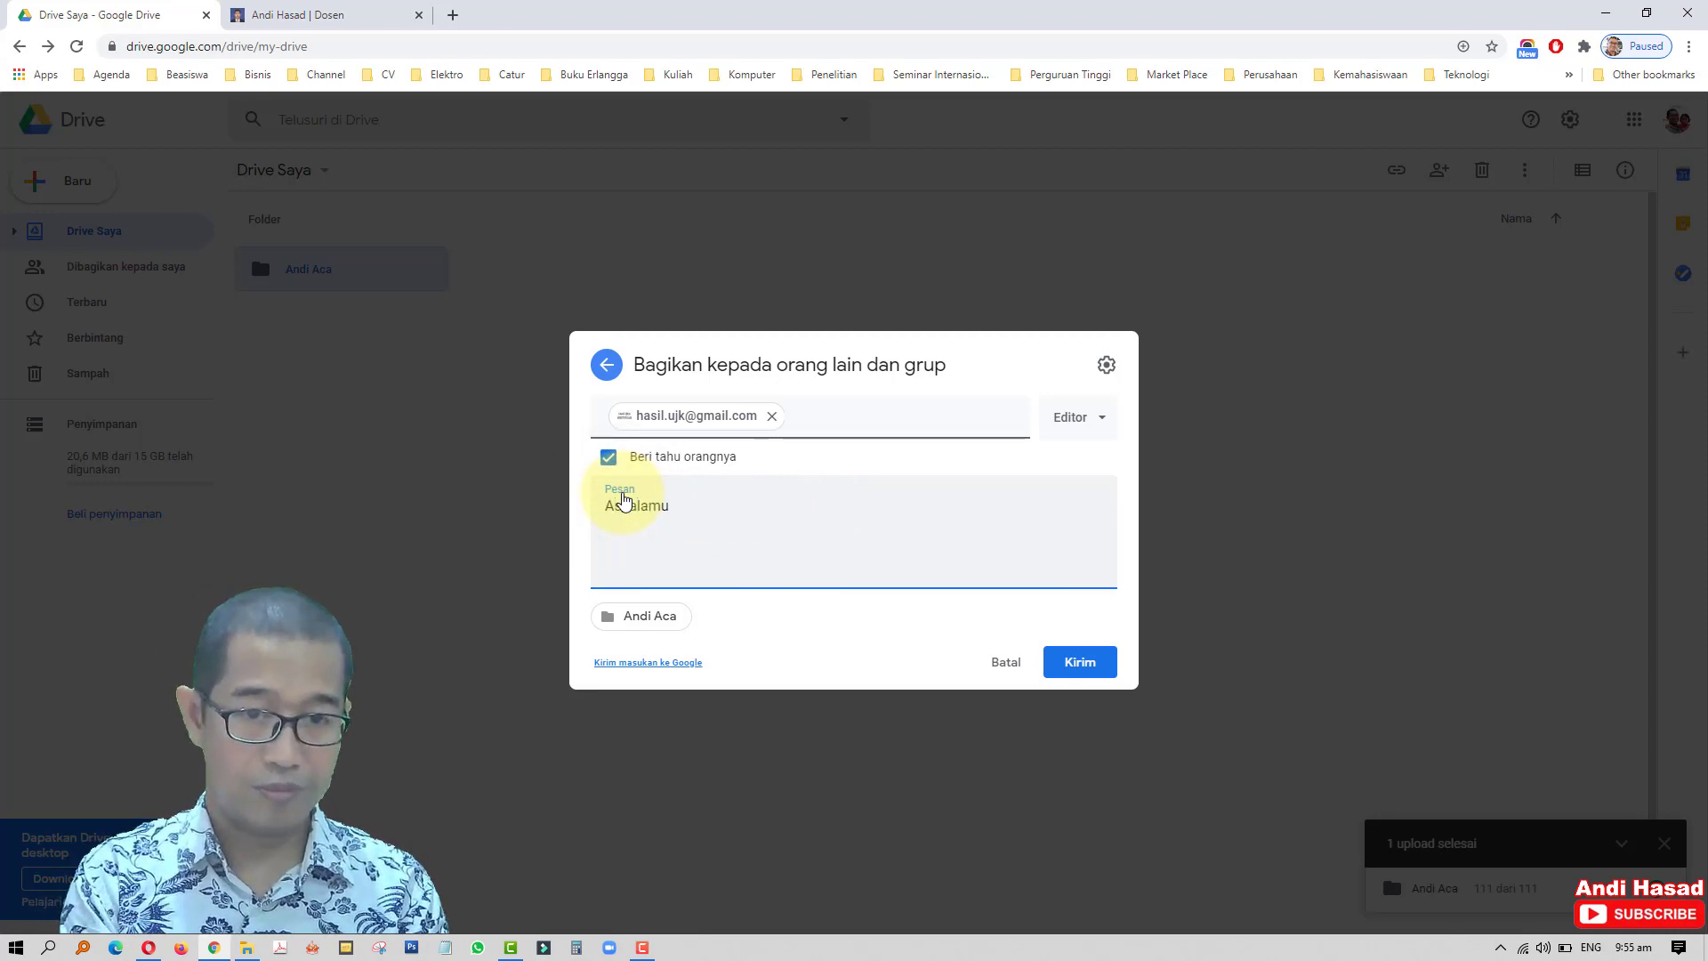
{"action": "type", "text": "'alaikum"}
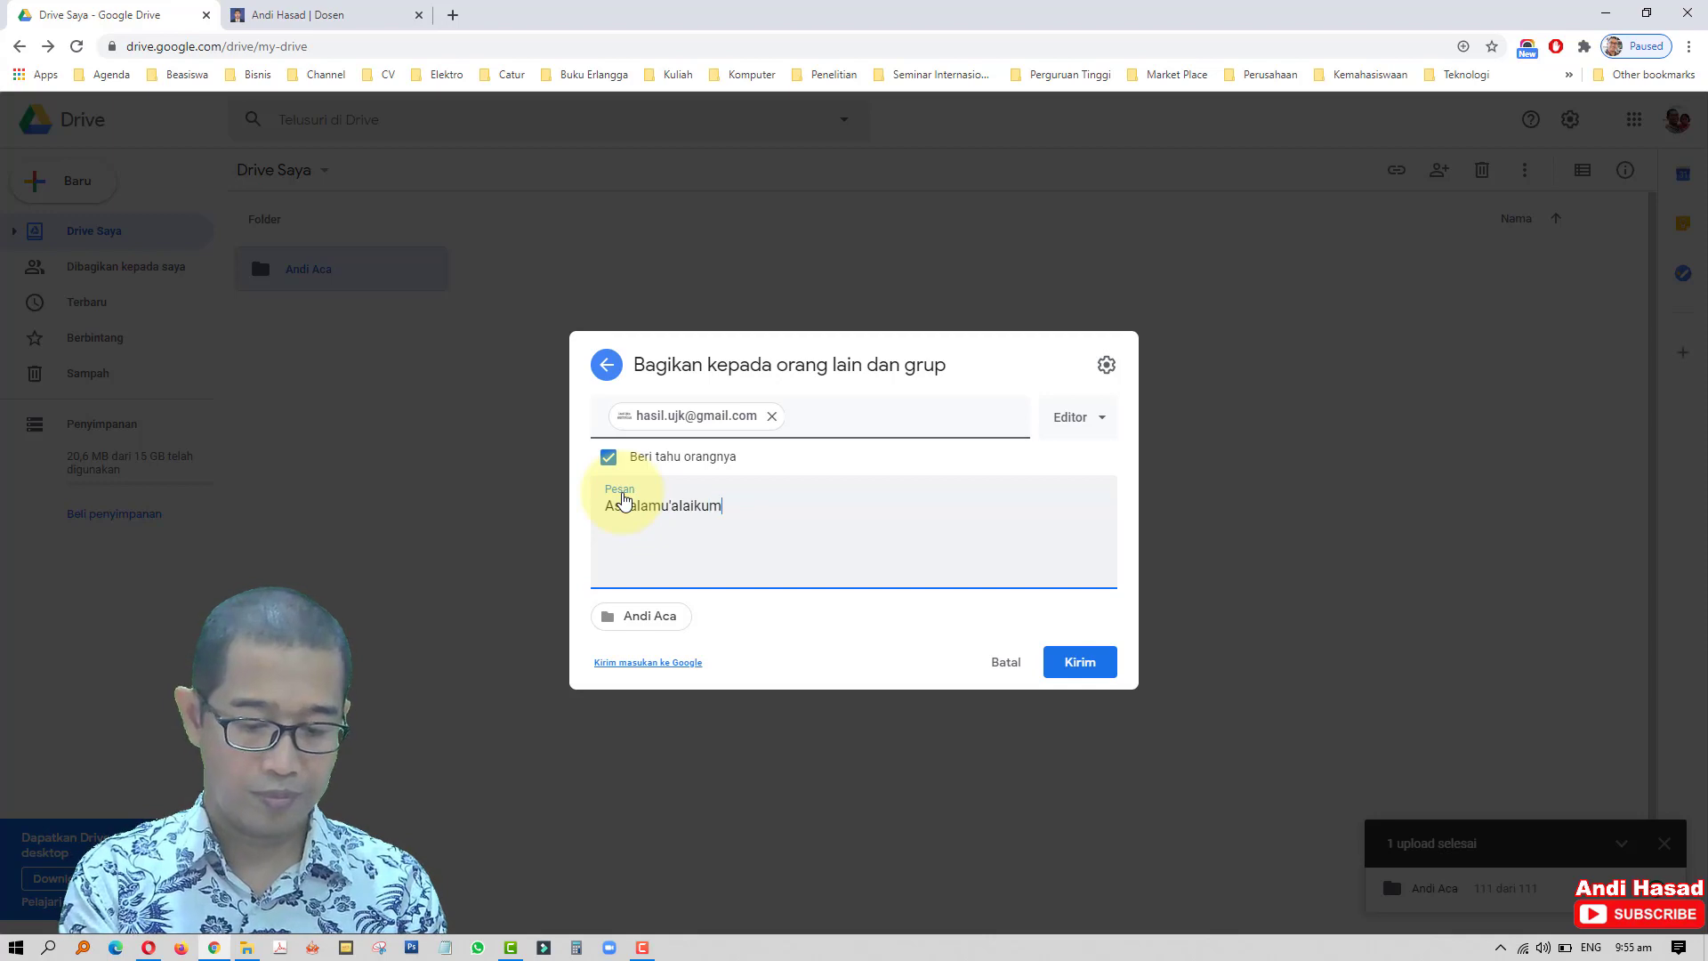
{"action": "type", "text": ", terlam"}
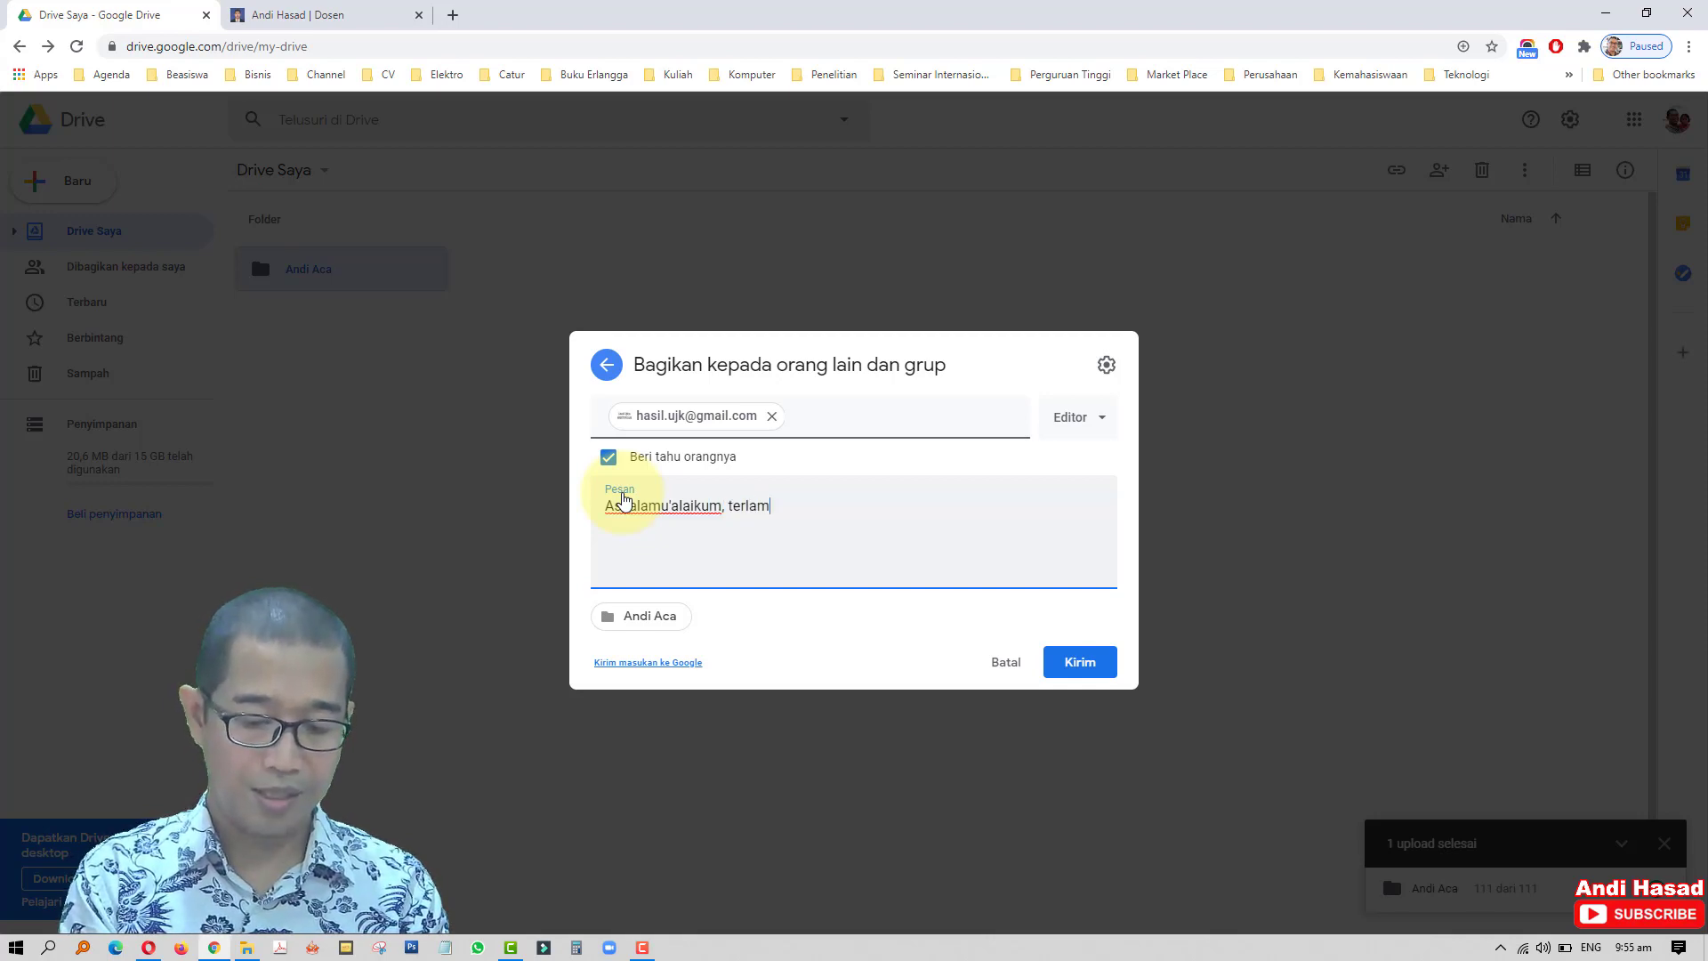
{"action": "type", "text": "pir file "}
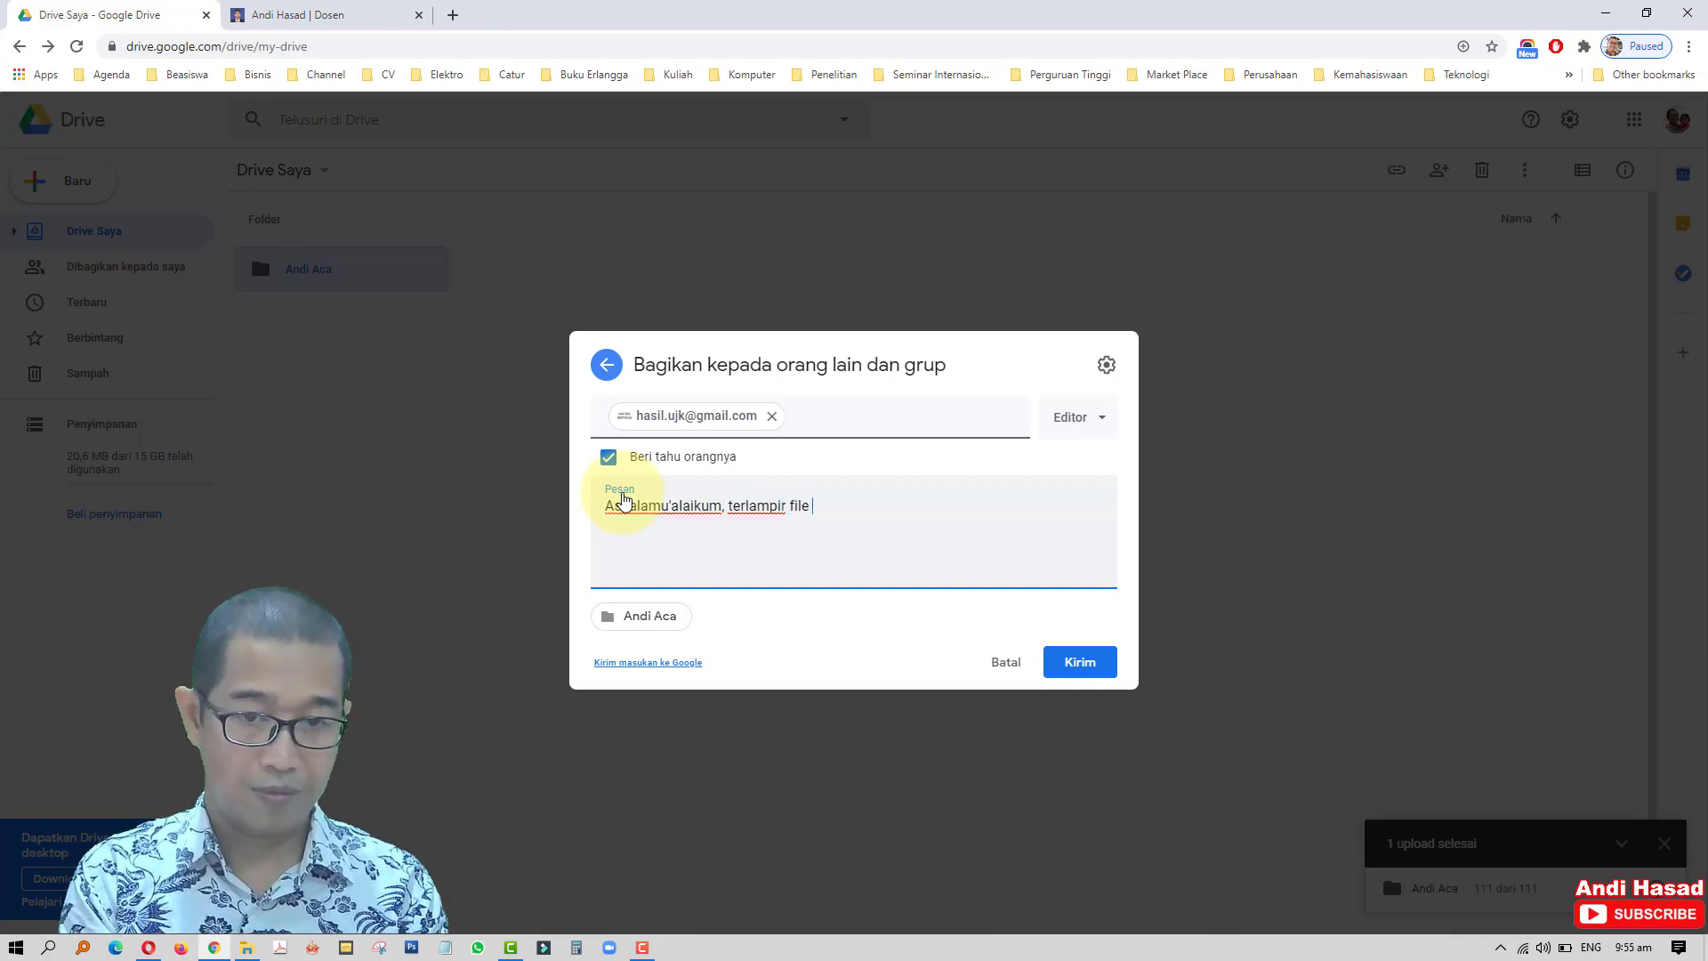
{"action": "type", "text": "Uj"}
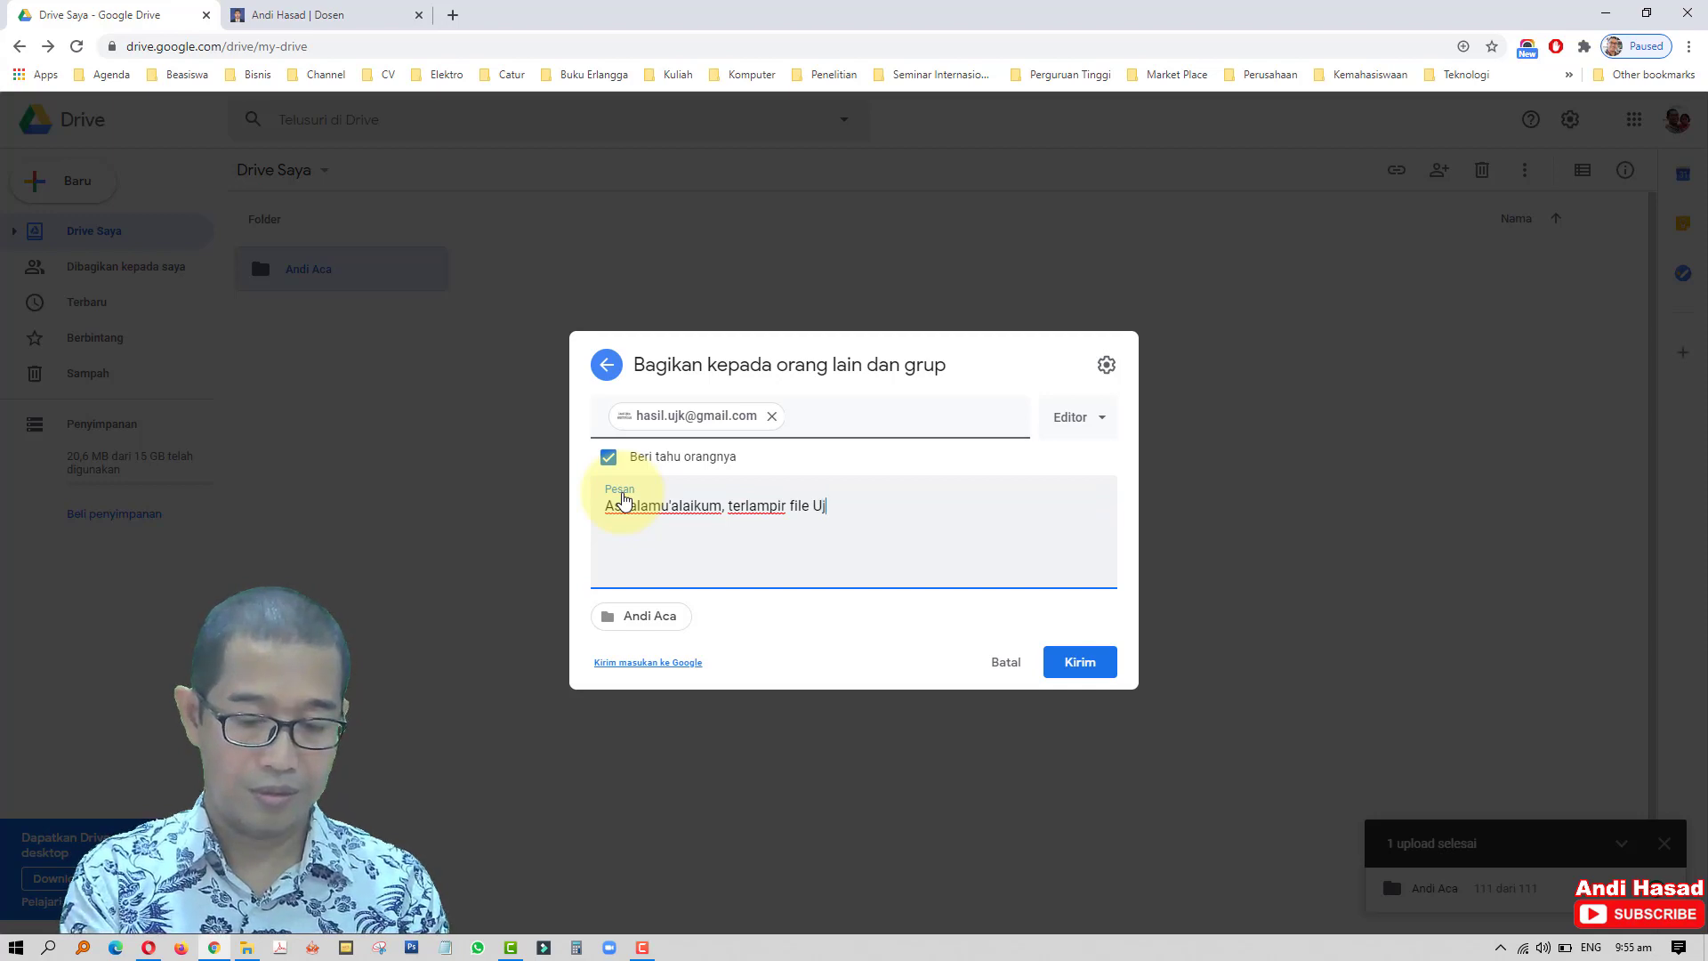
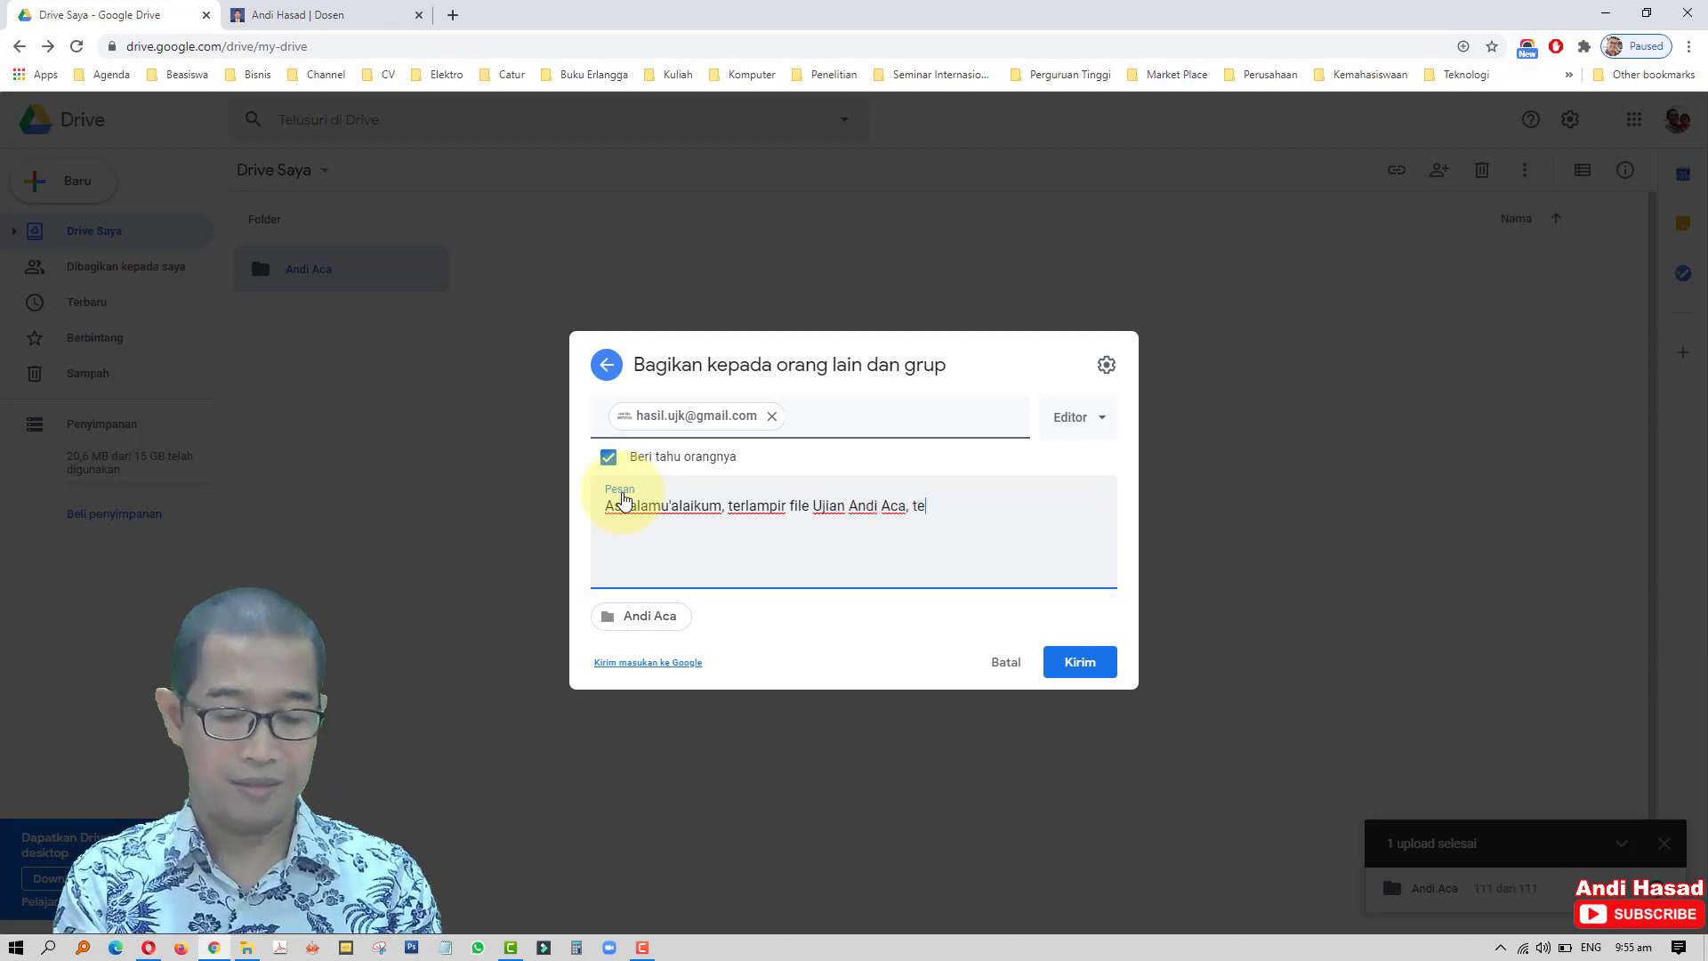
{"action": "type", "text": "rima kasih"}
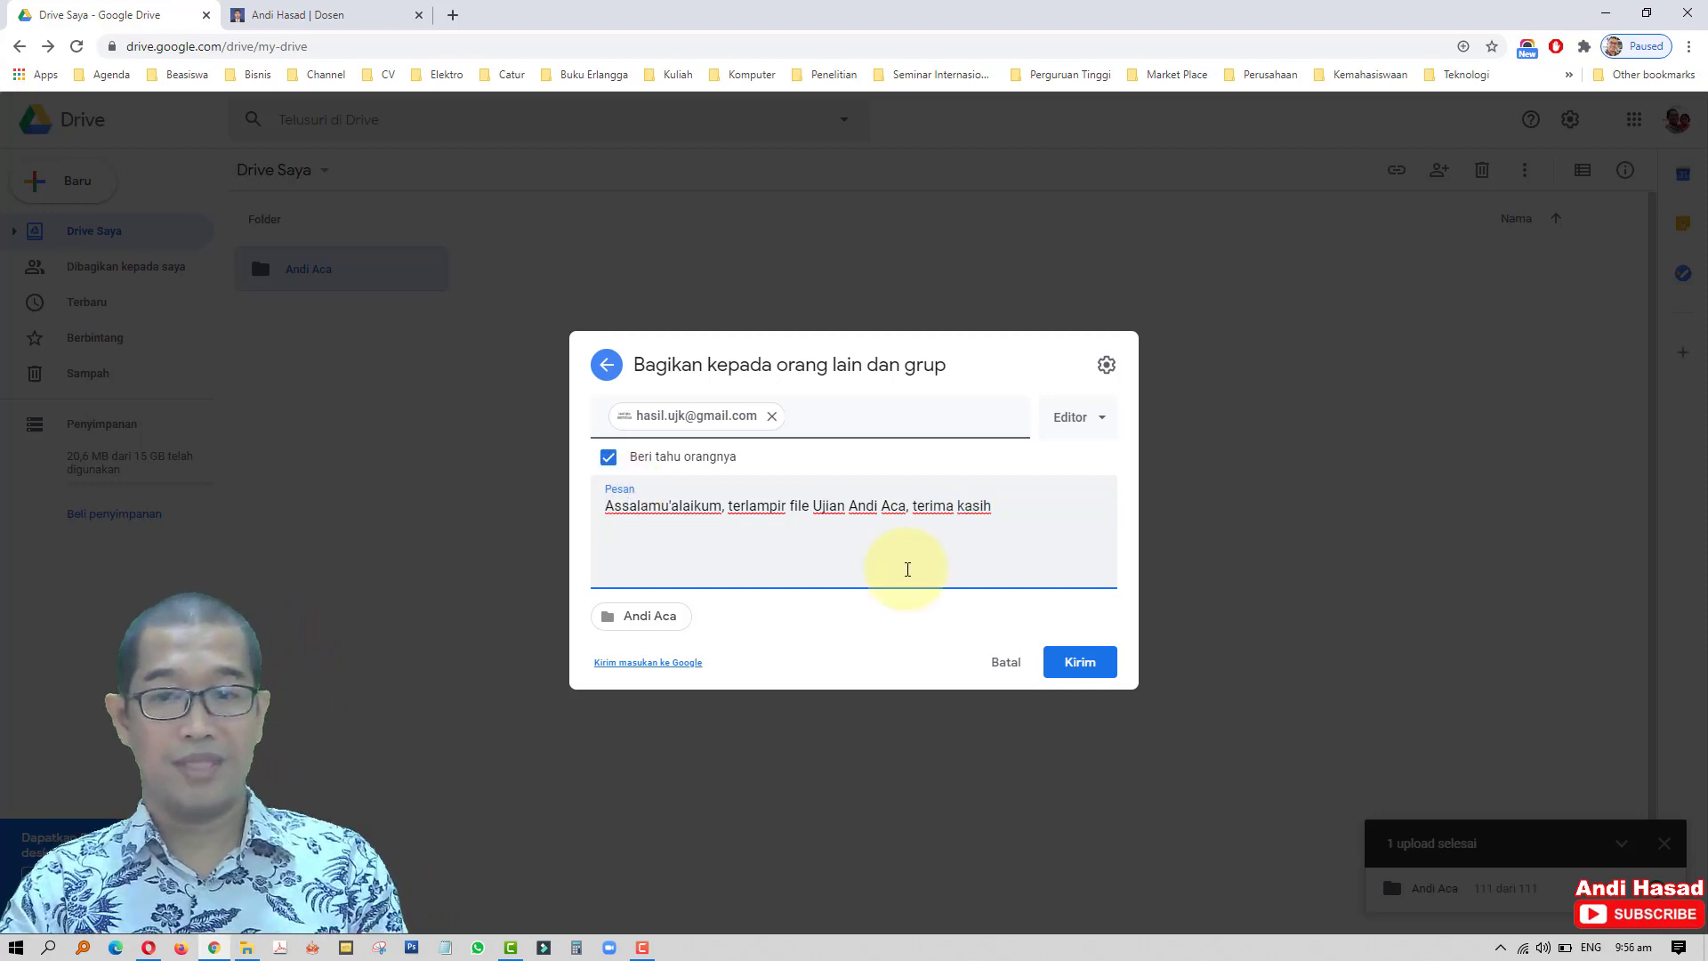
{"action": "left_click", "coordinate": [1090, 675]}
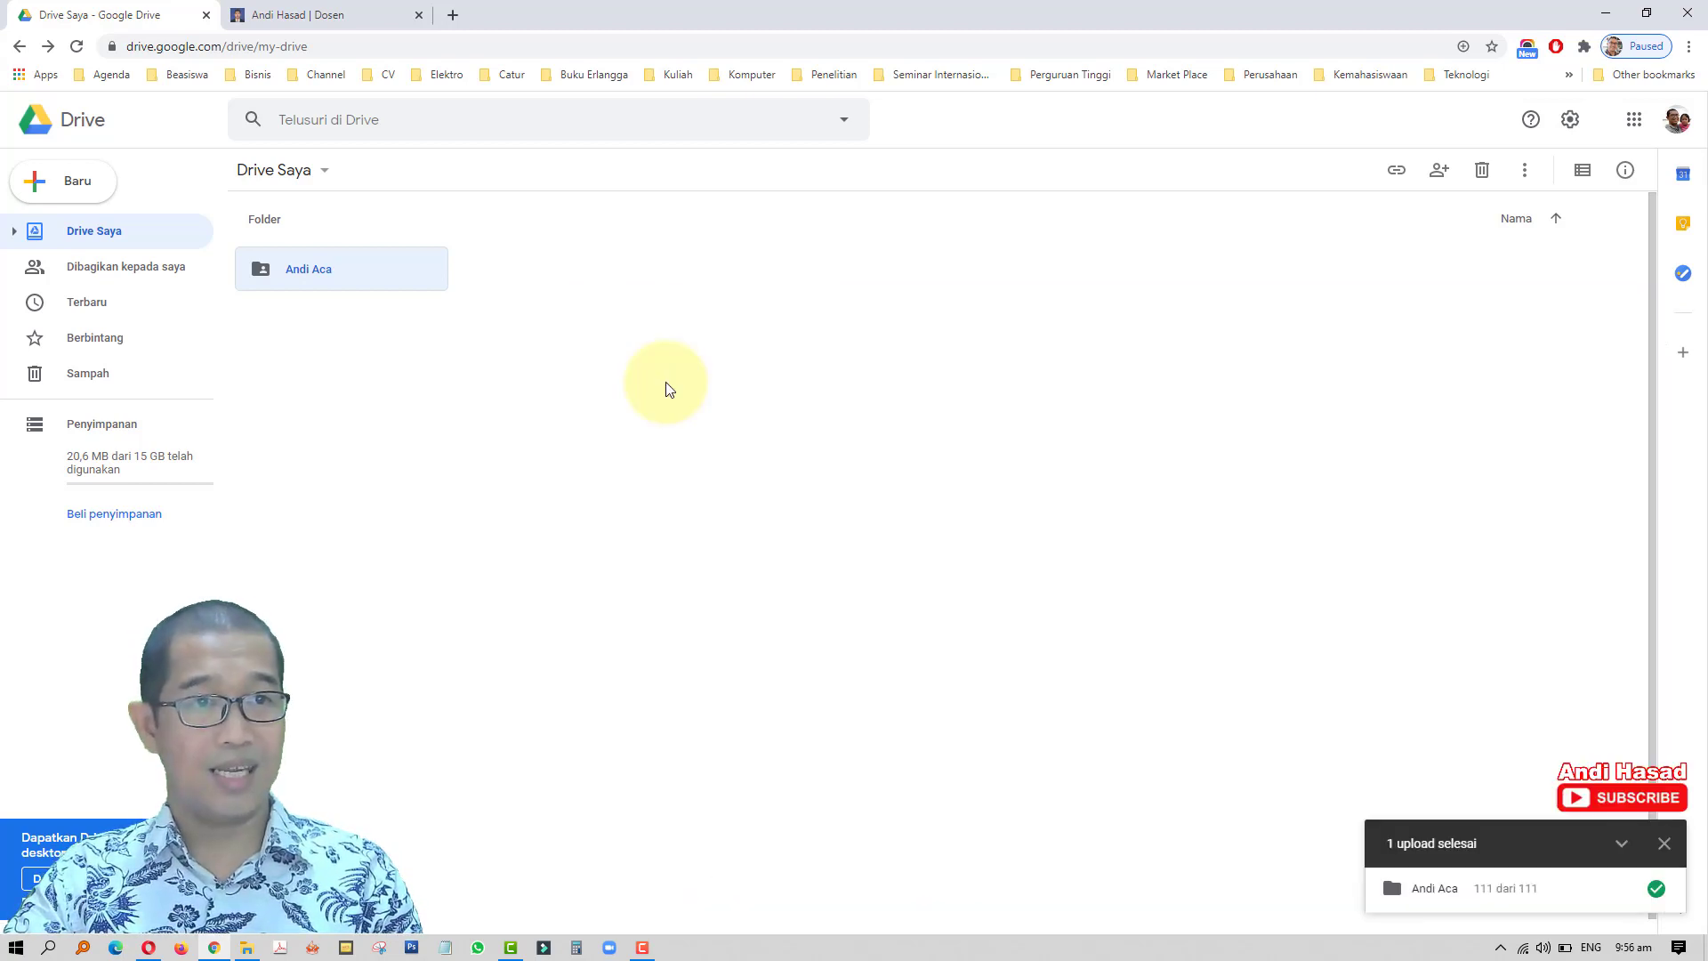
- Copy the folder's shareable link and close the link dialog
{"action": "right_click", "coordinate": [413, 268]}
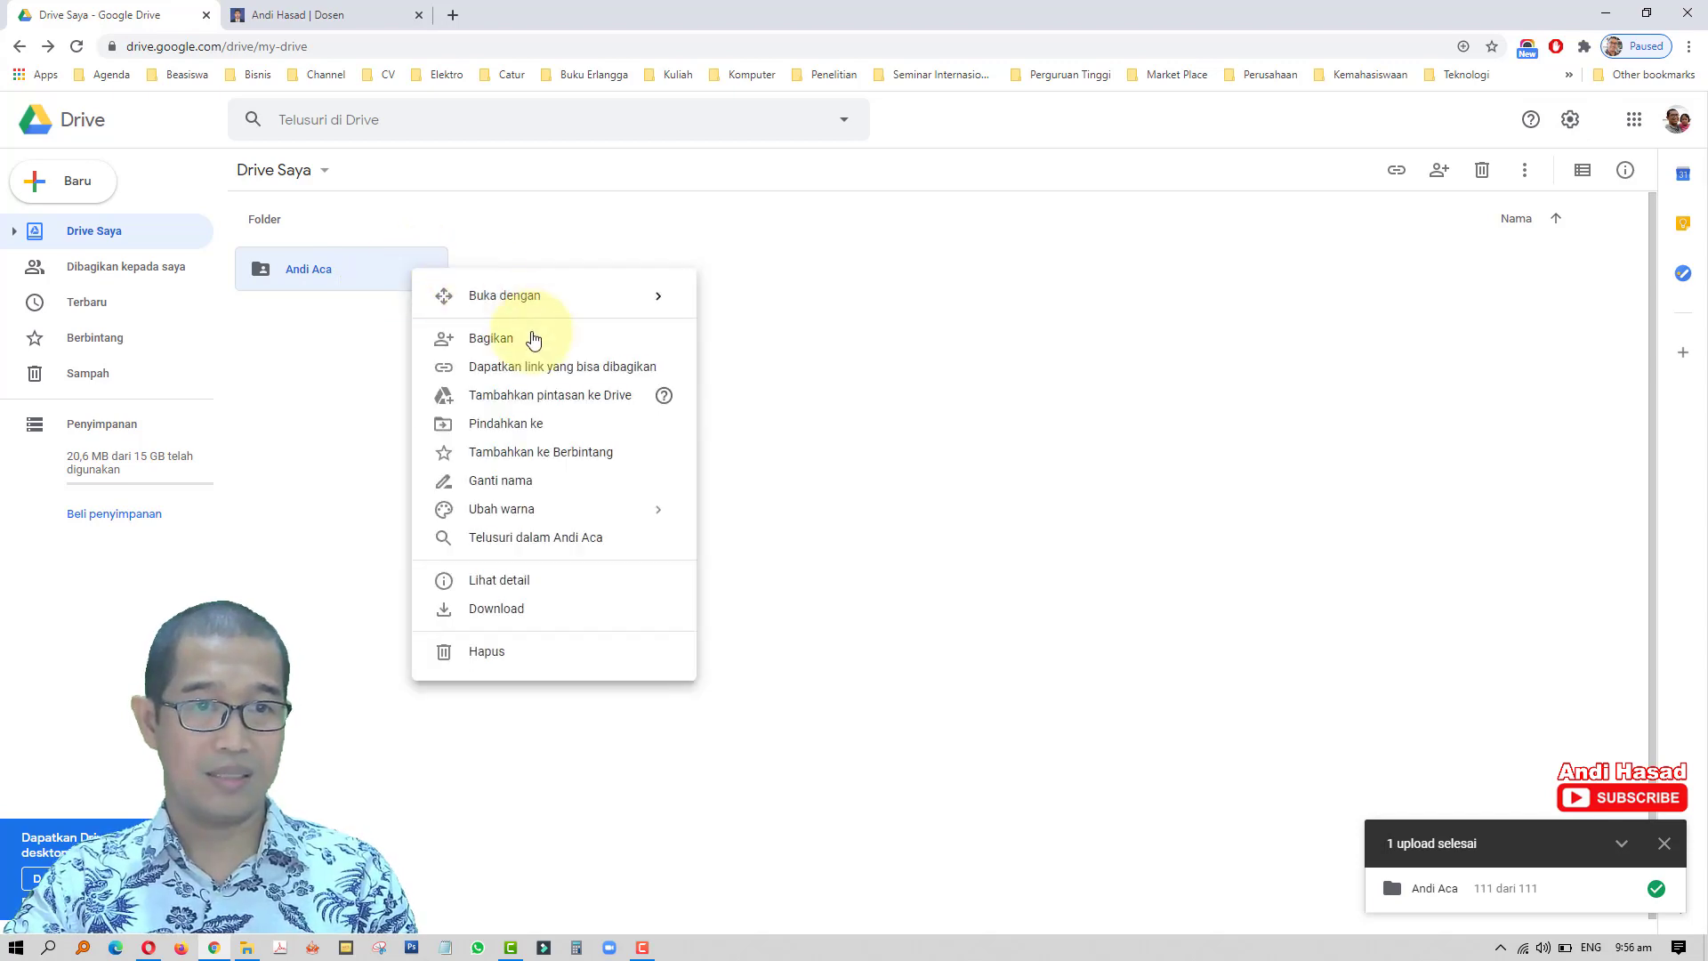
{"action": "left_click", "coordinate": [570, 368]}
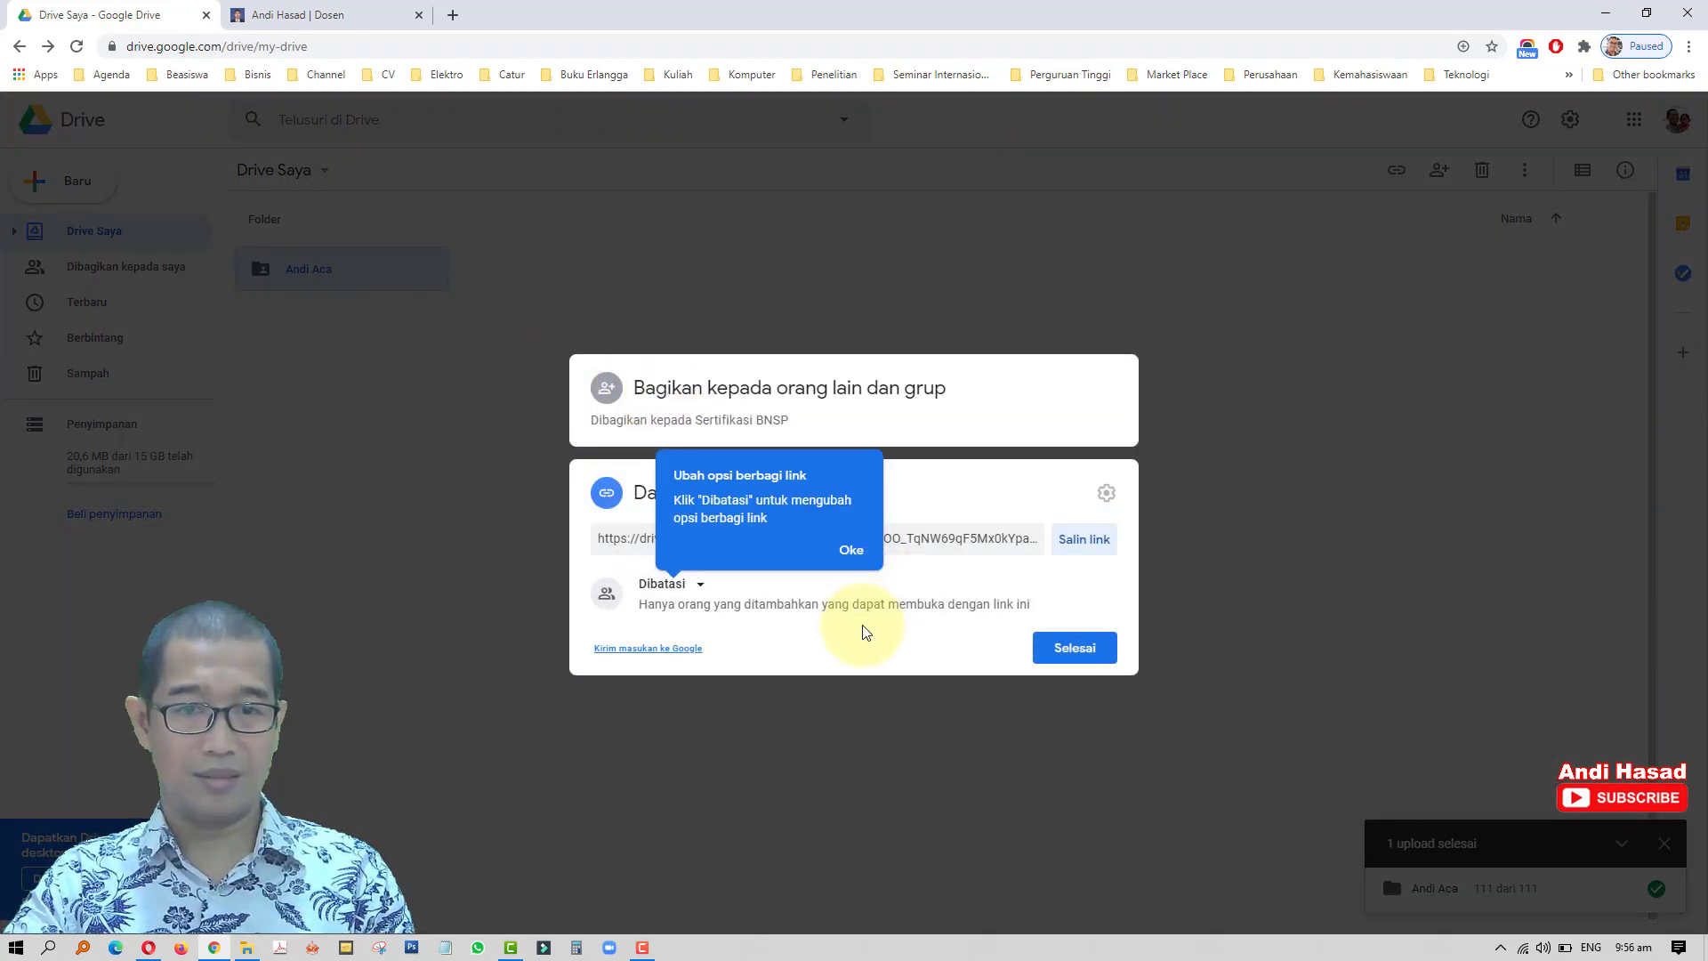
{"action": "left_click", "coordinate": [851, 551]}
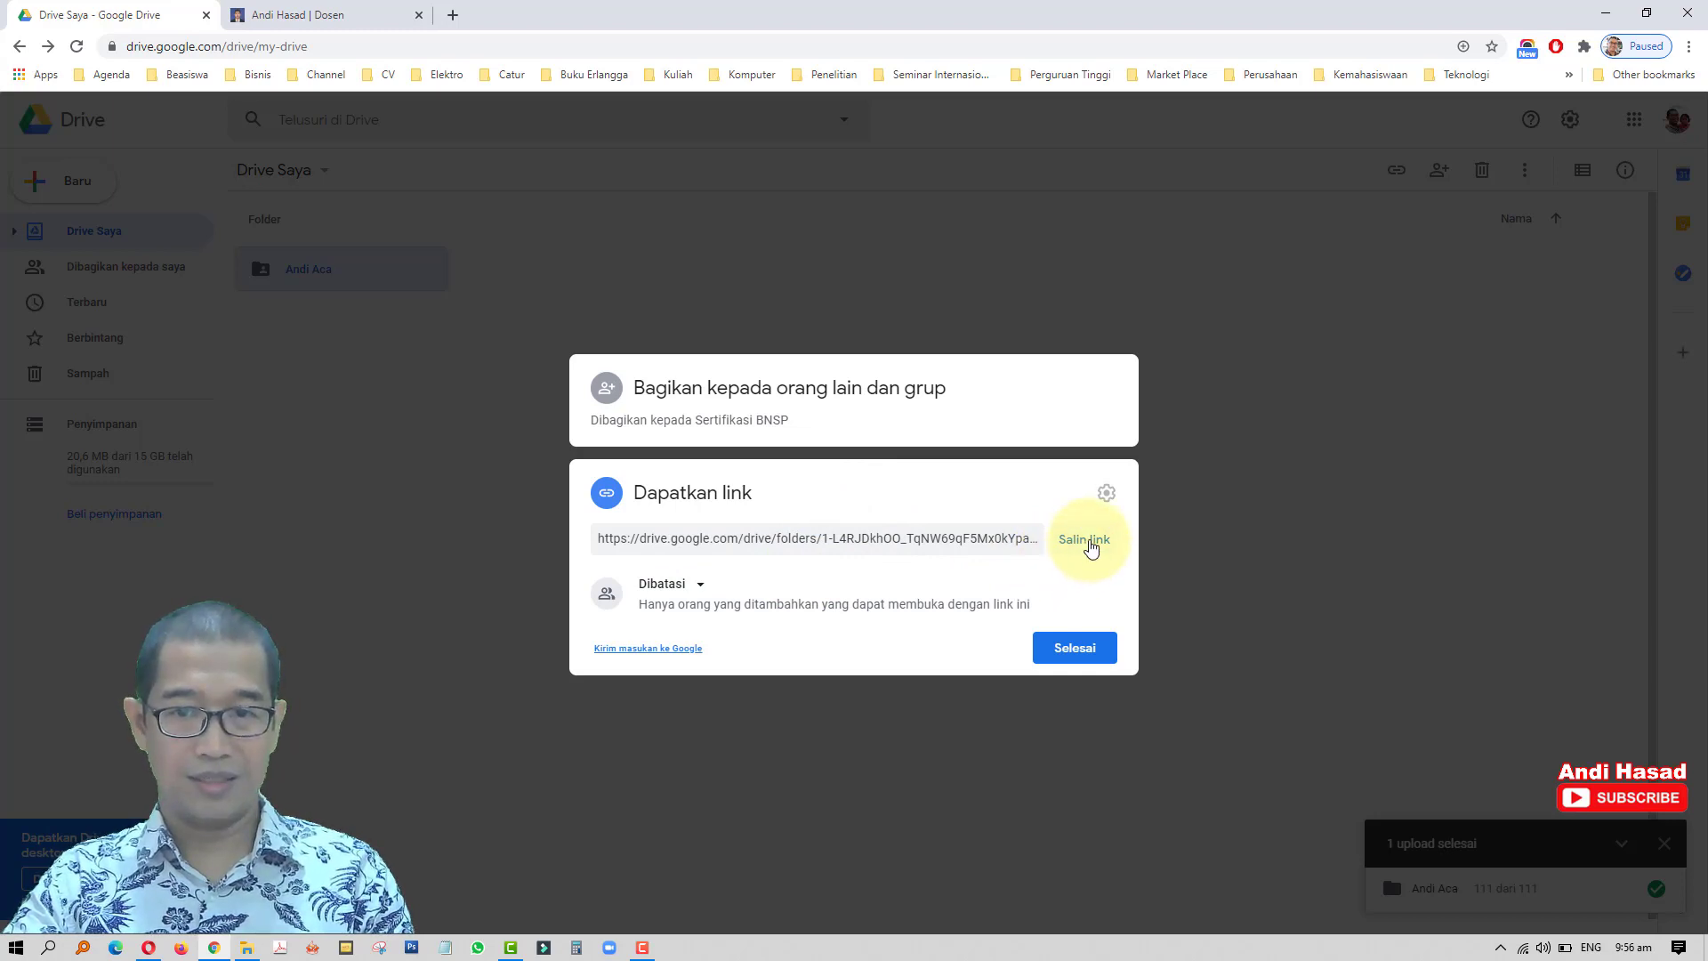
{"action": "left_click", "coordinate": [1091, 547]}
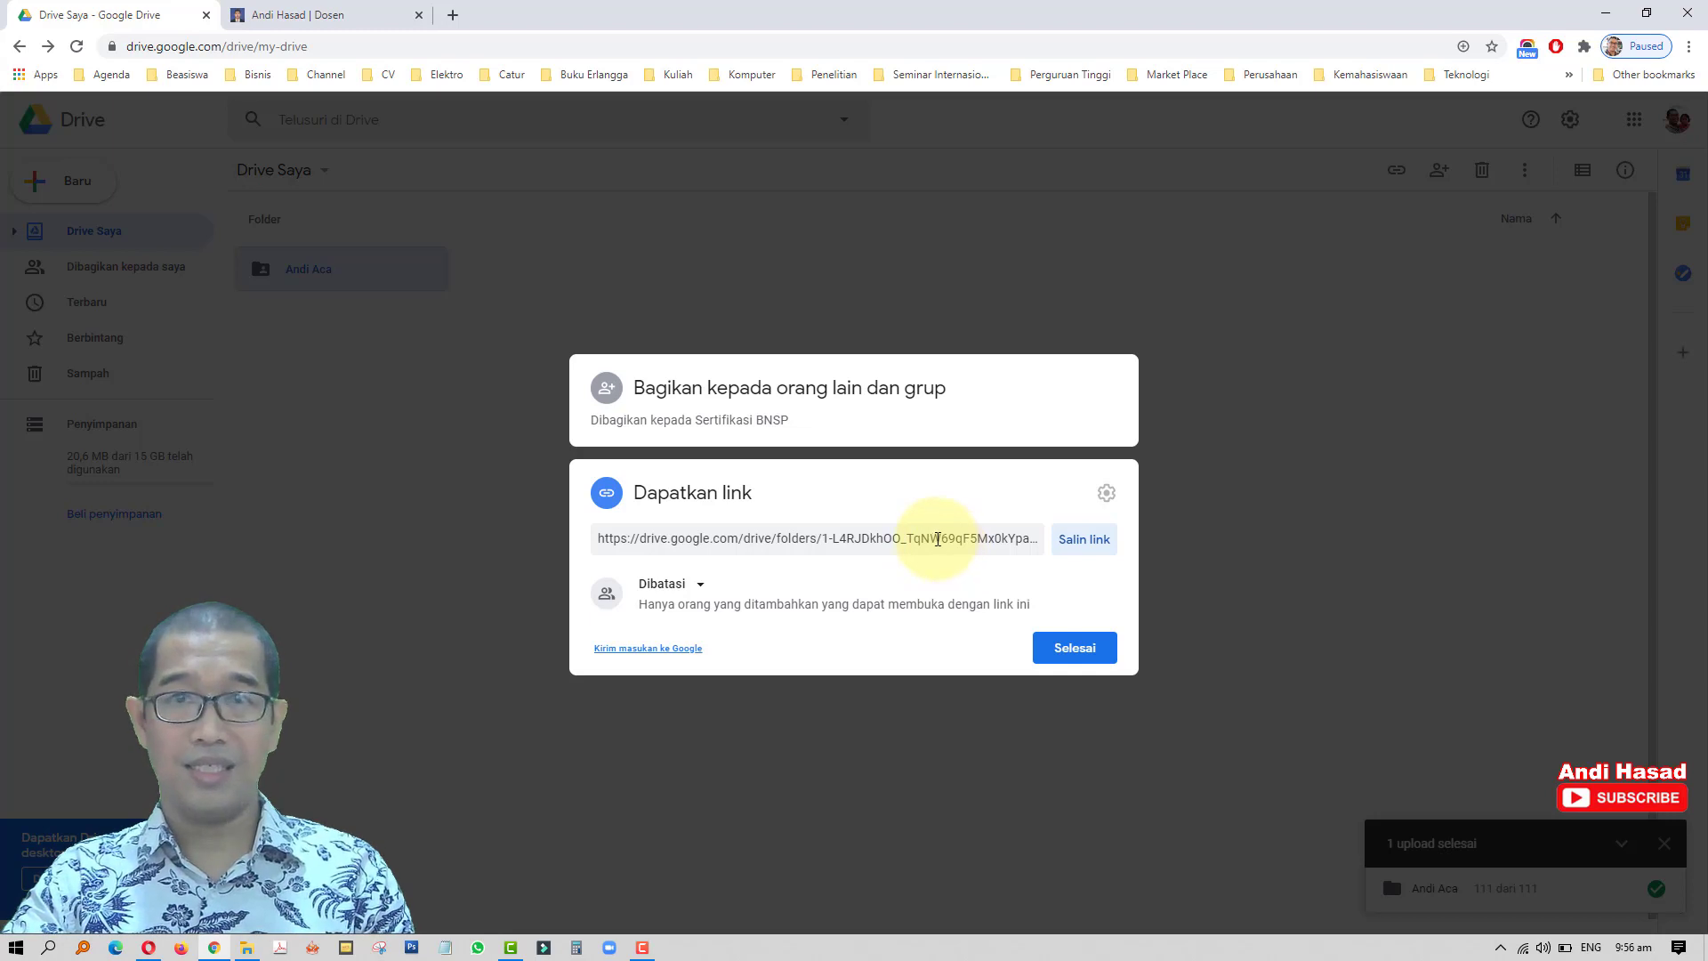
{"action": "left_click", "coordinate": [1067, 650]}
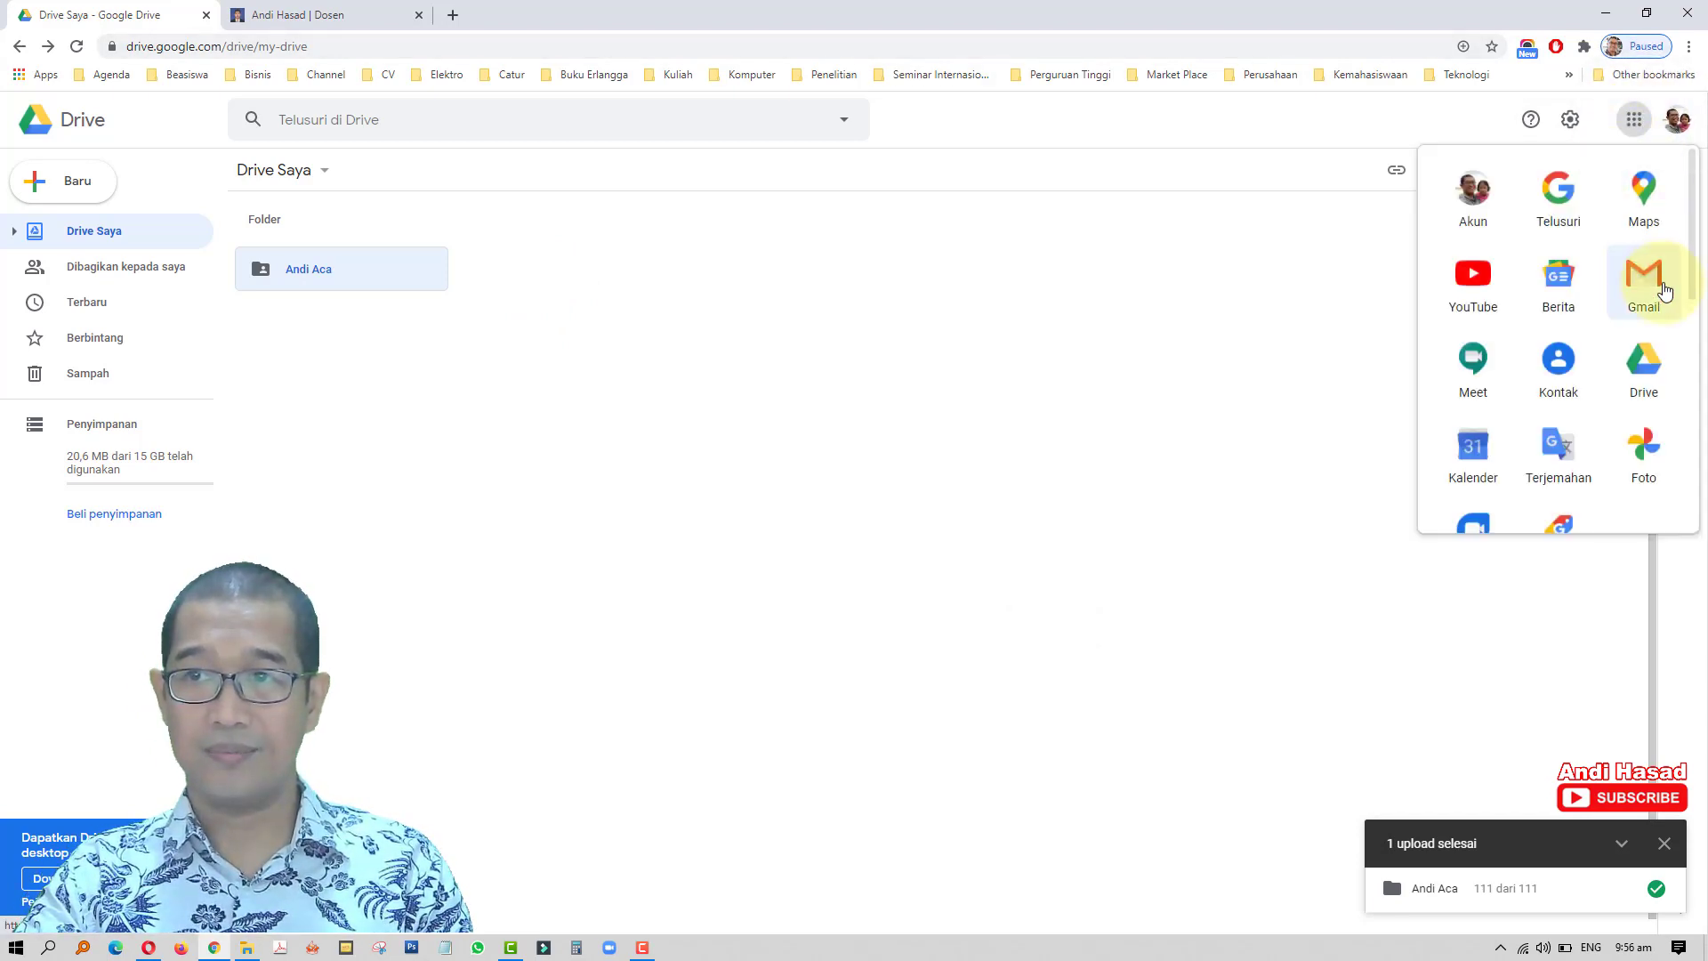
- In Gmail, start a new message addressed to the suggested recipient
{"action": "left_click", "coordinate": [1662, 289]}
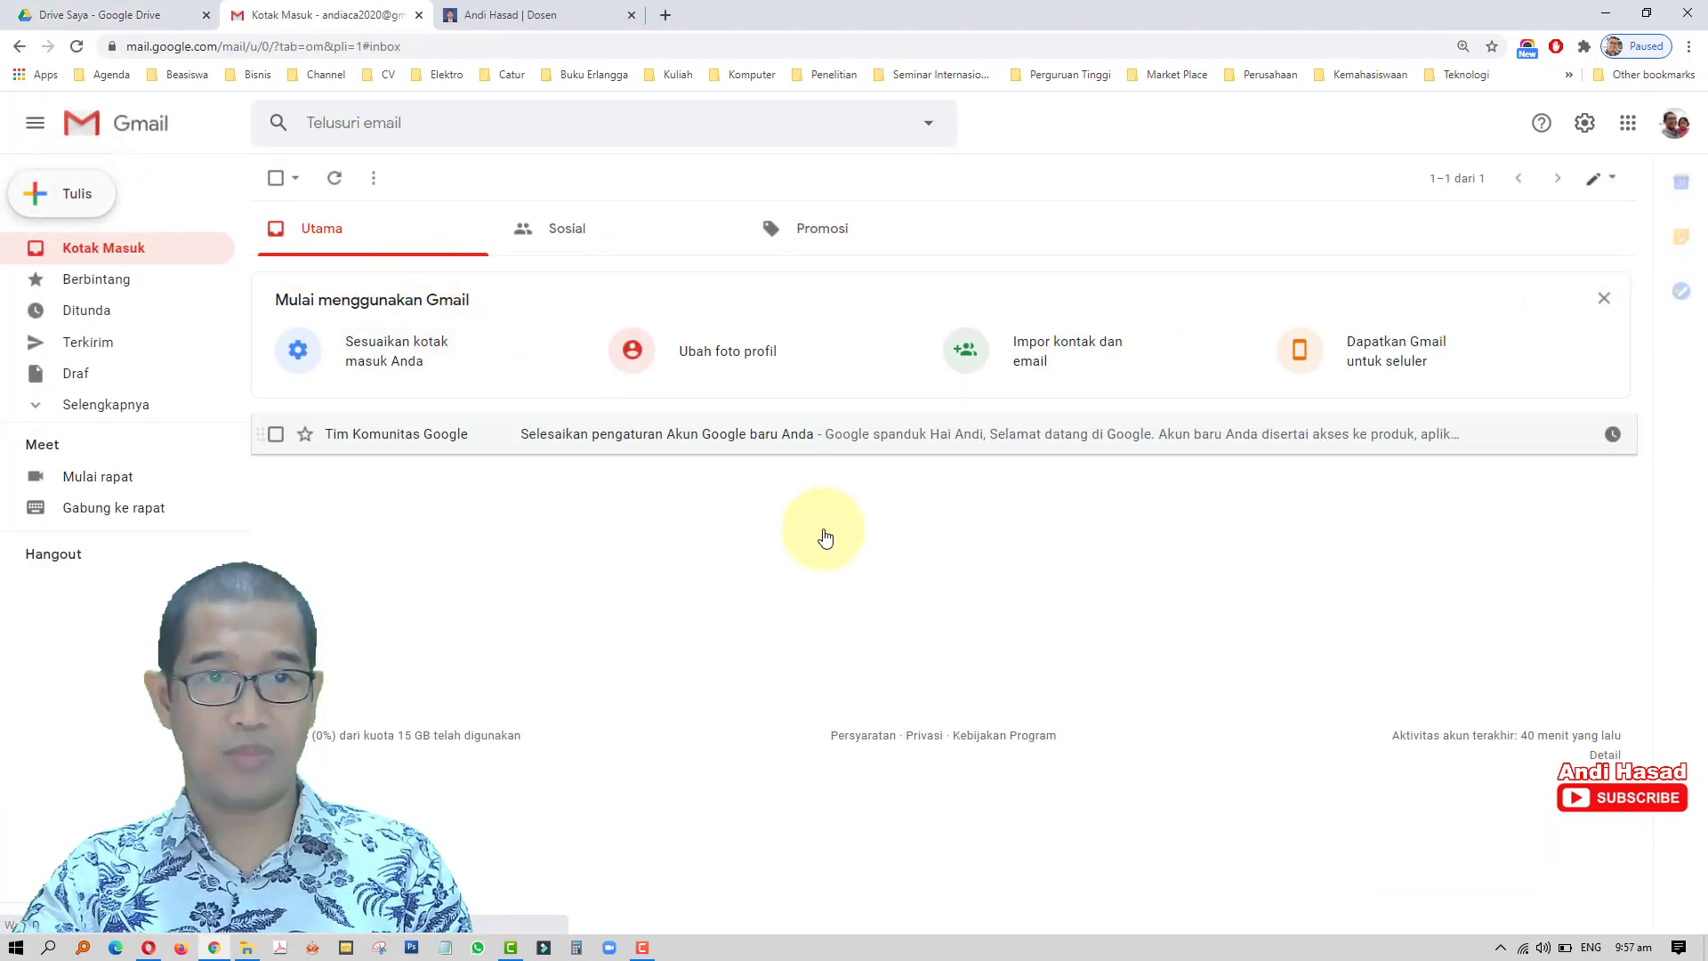
{"action": "key", "text": "c"}
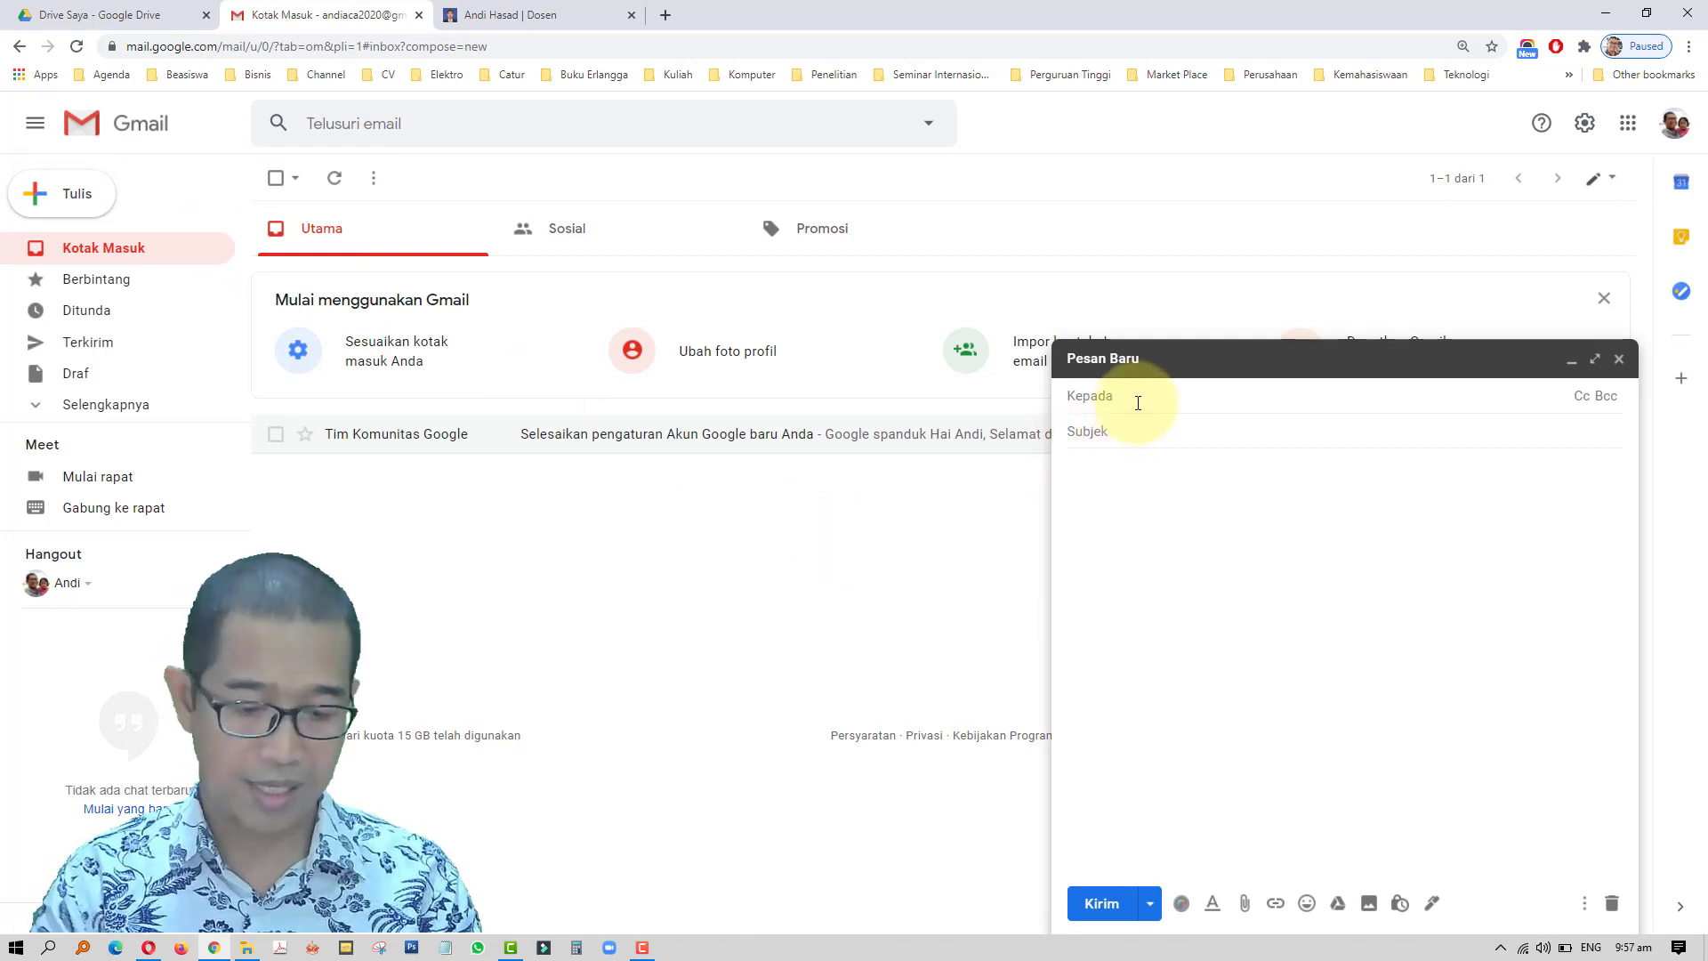
{"action": "type", "text": "hasil"}
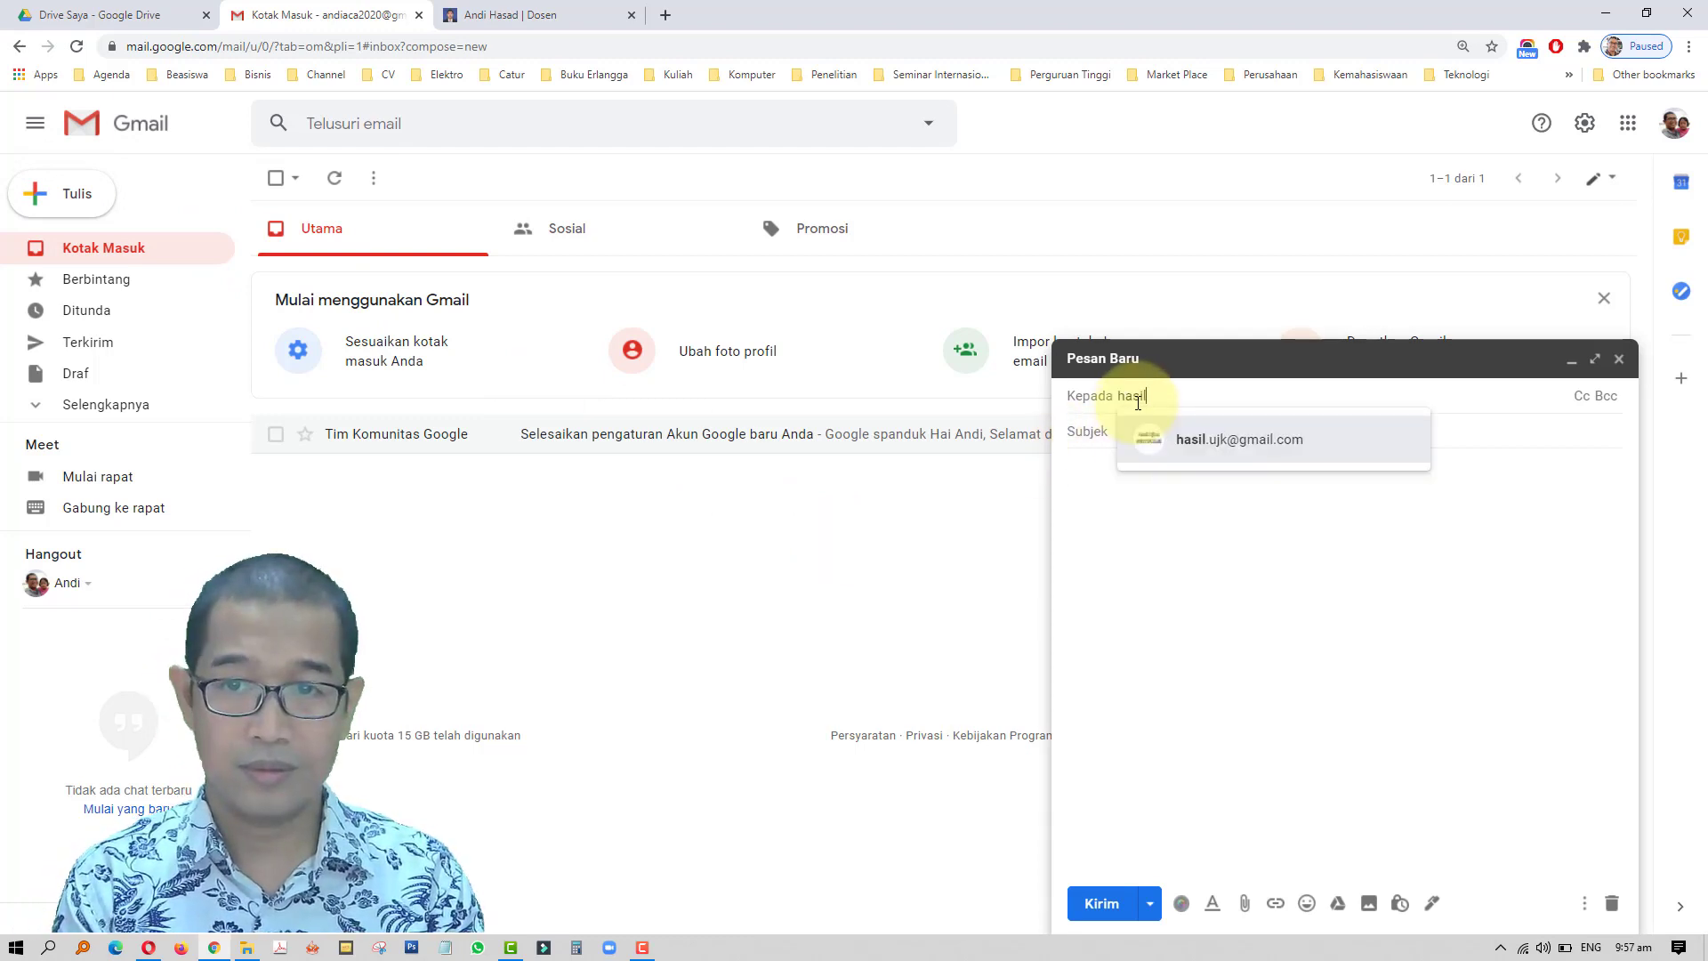
{"action": "left_click", "coordinate": [1263, 445]}
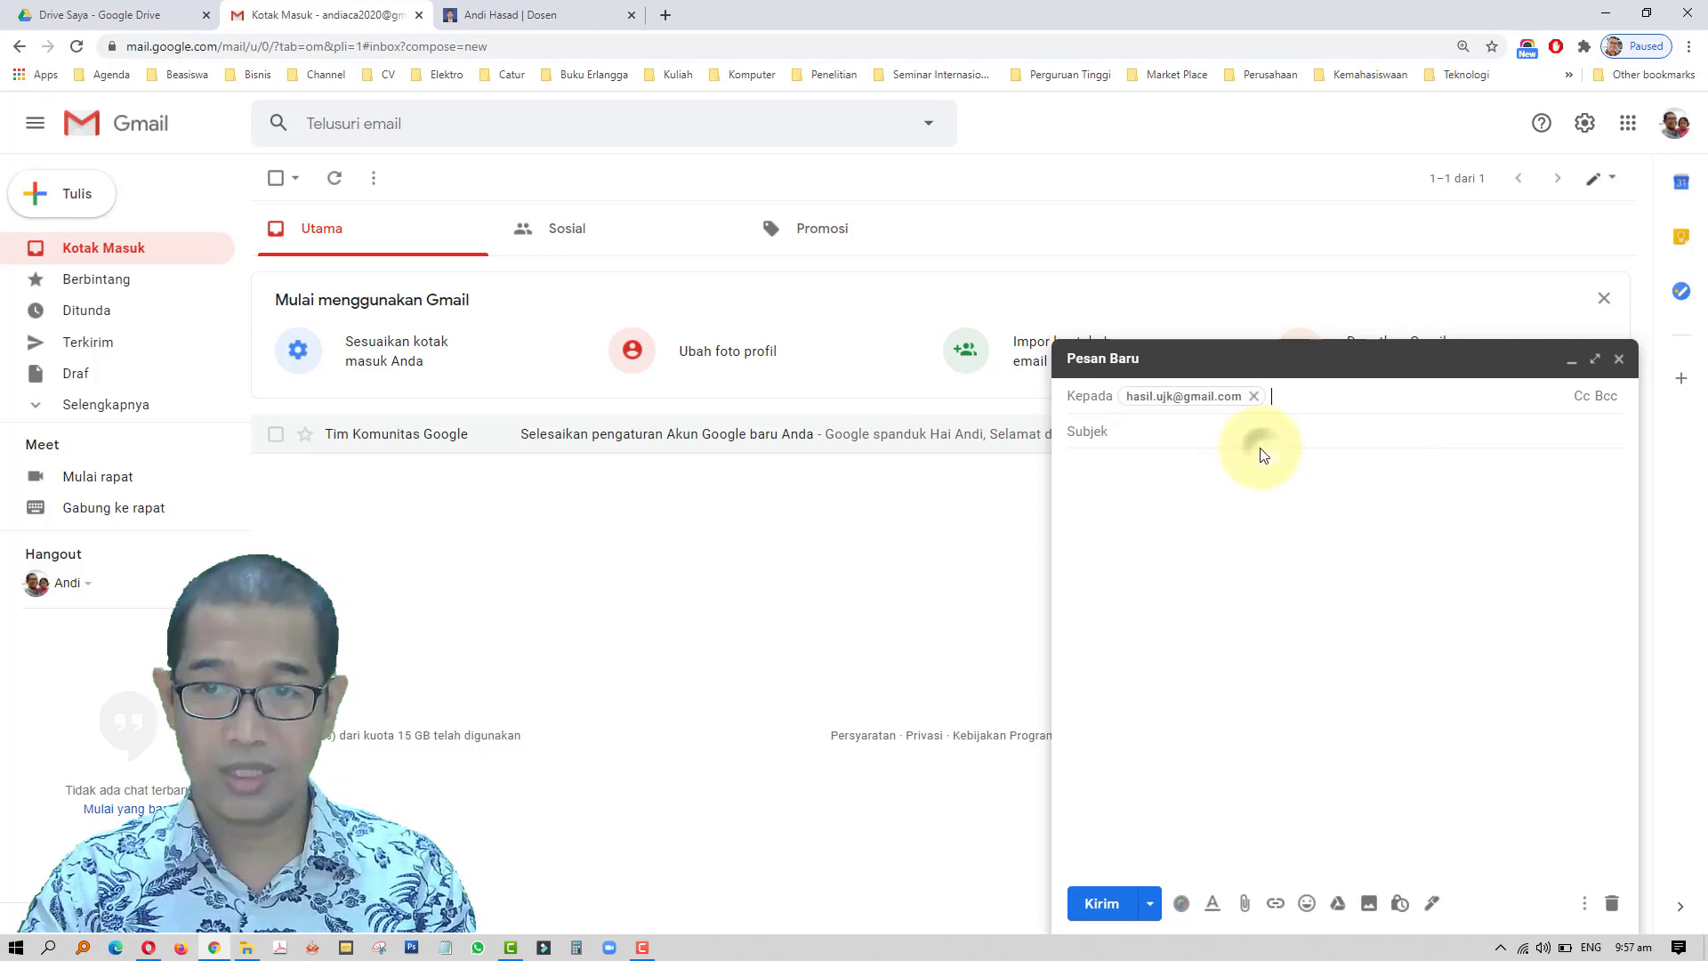
- Enter a 'Hasil Ujian' subject with the student's name, paste the Drive link, and send
{"action": "left_click", "coordinate": [1136, 435]}
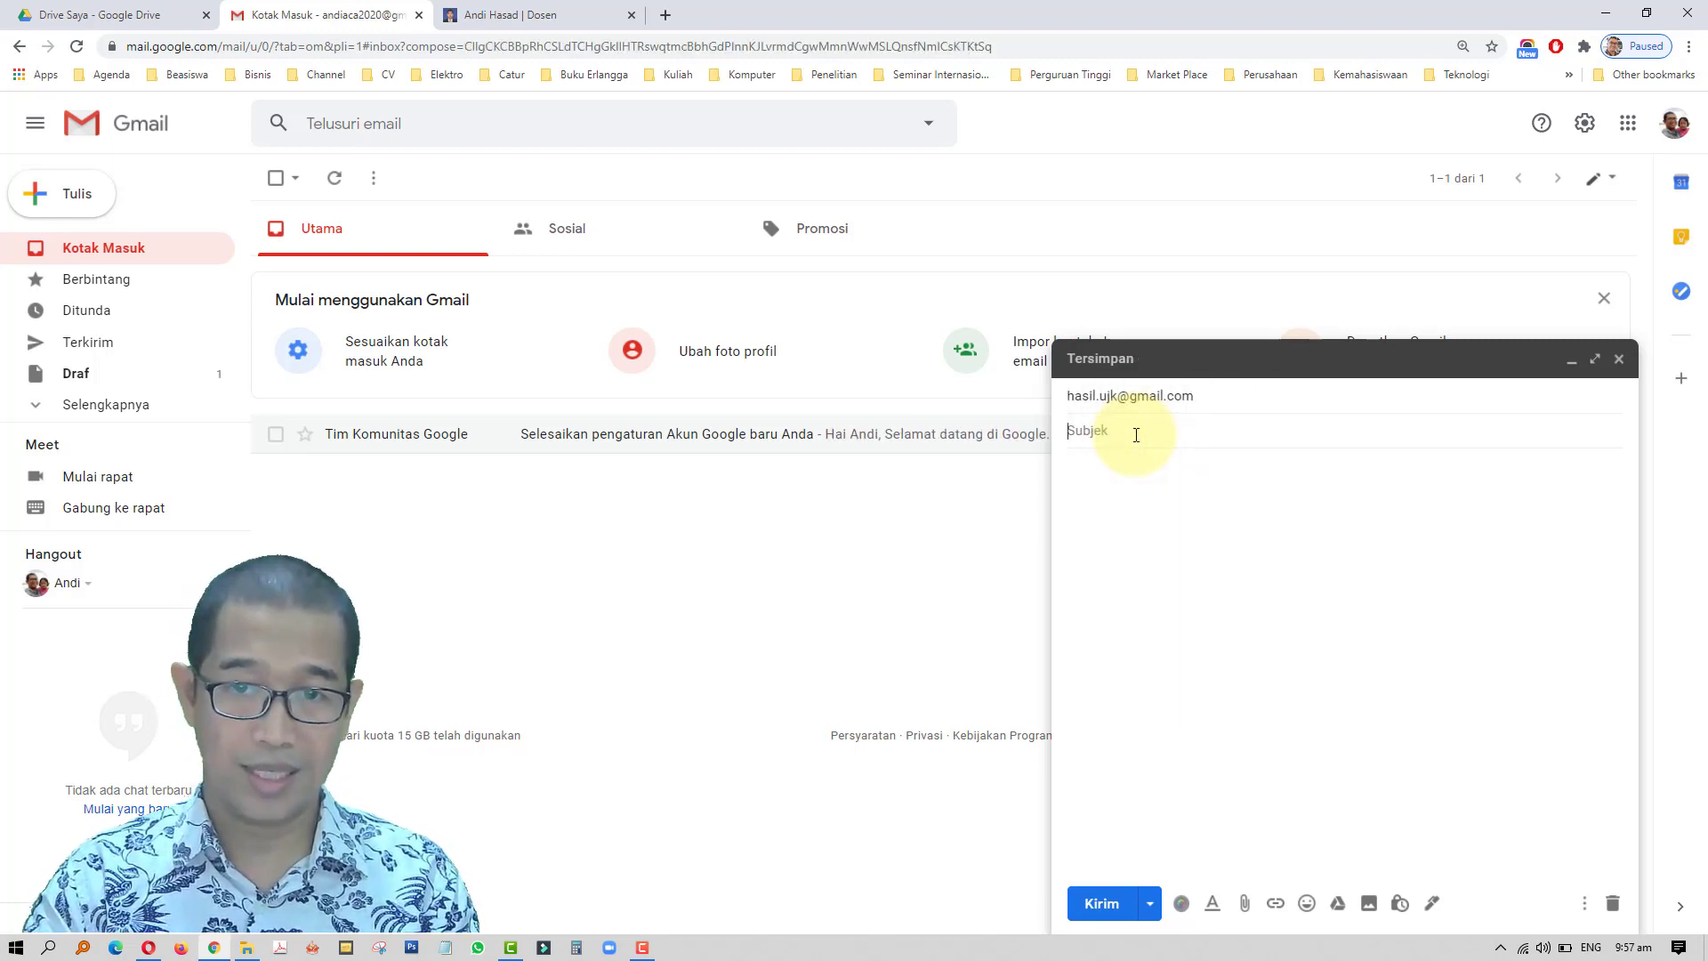
{"action": "type", "text": "Hasil"}
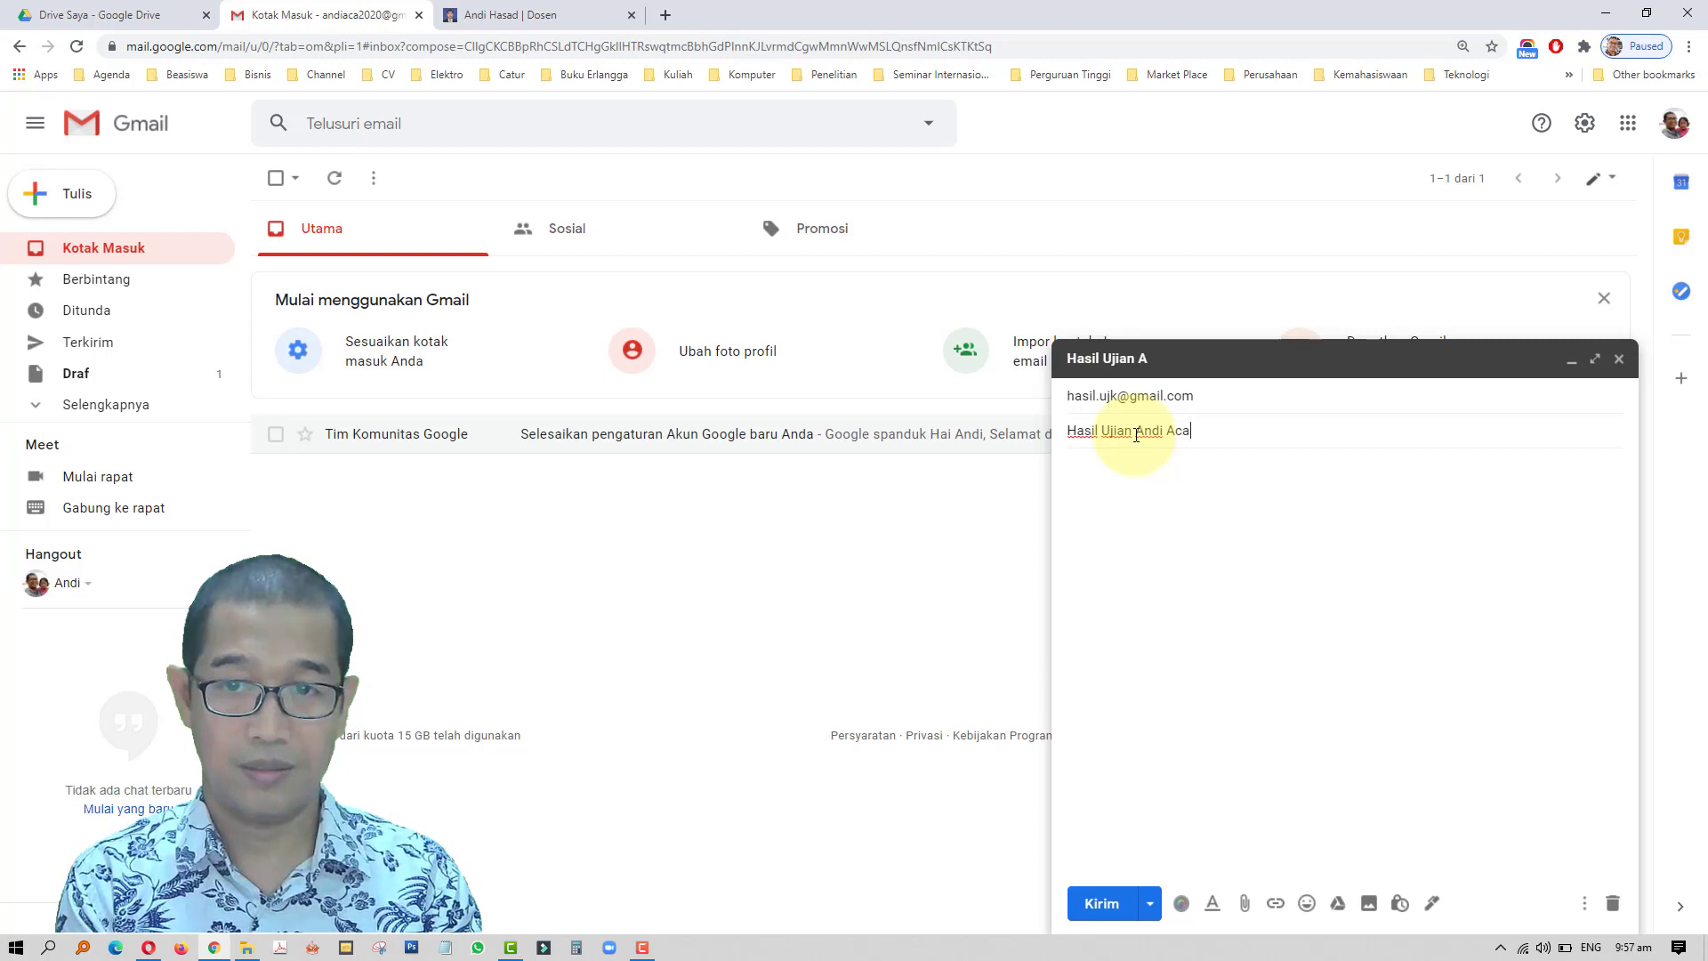
{"action": "left_click", "coordinate": [1119, 471]}
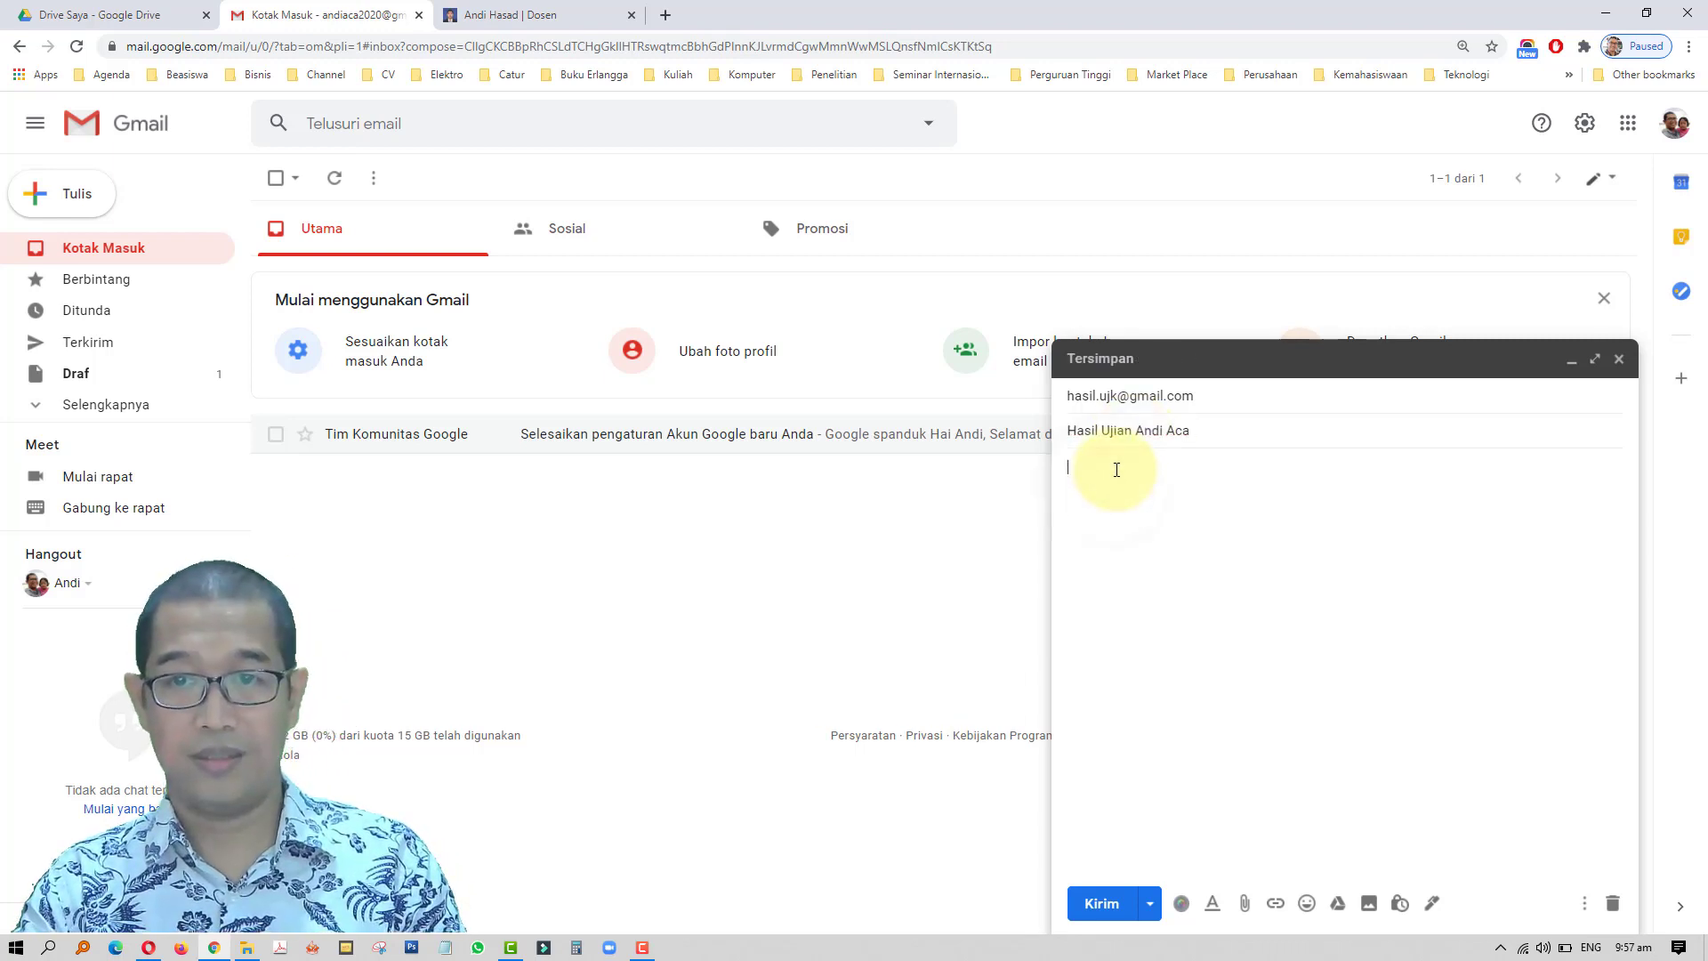
{"action": "right_click", "coordinate": [1116, 470]}
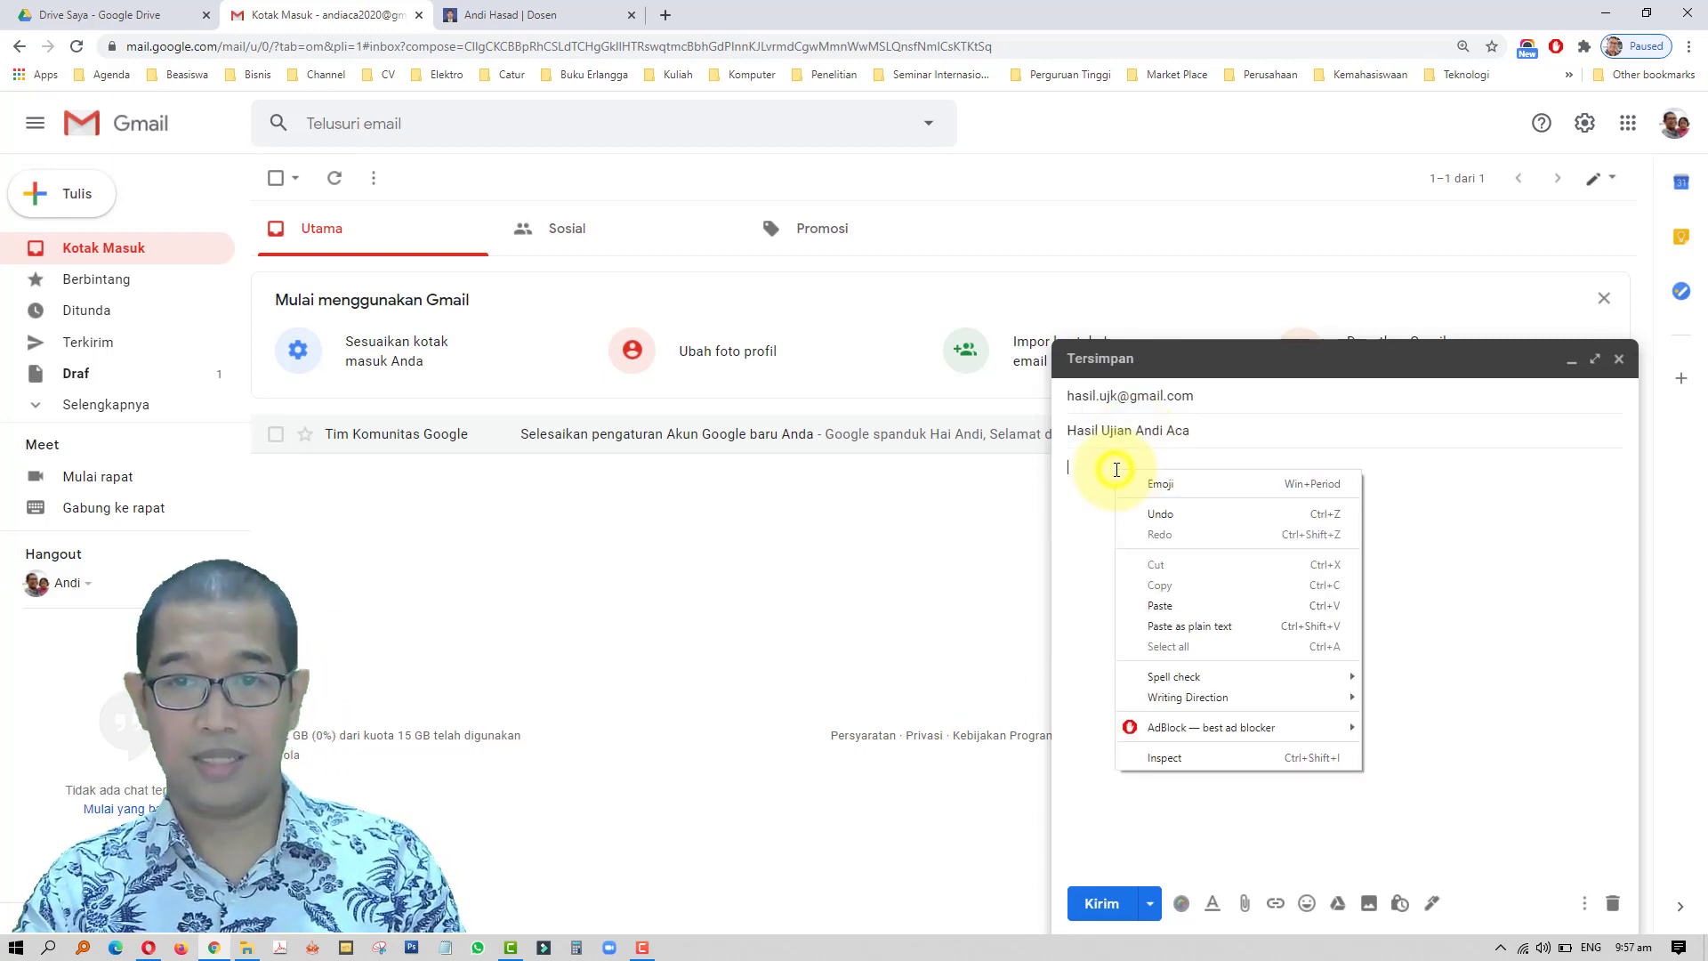
{"action": "left_click", "coordinate": [1197, 602]}
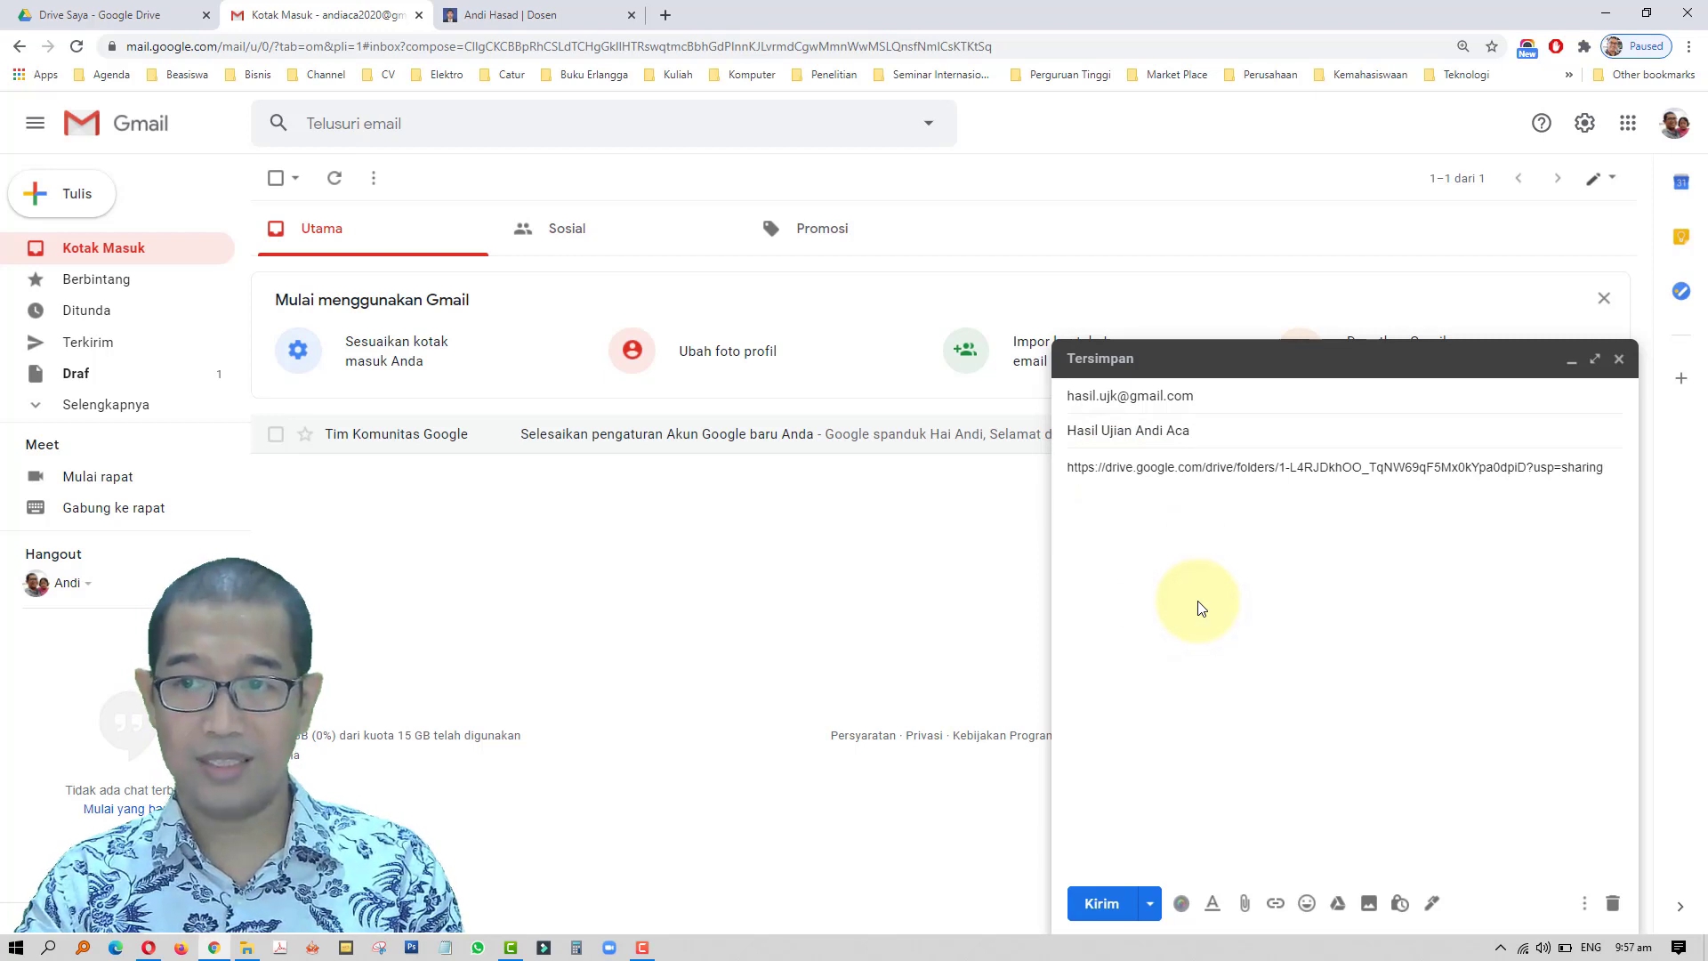
{"action": "left_click", "coordinate": [1101, 903]}
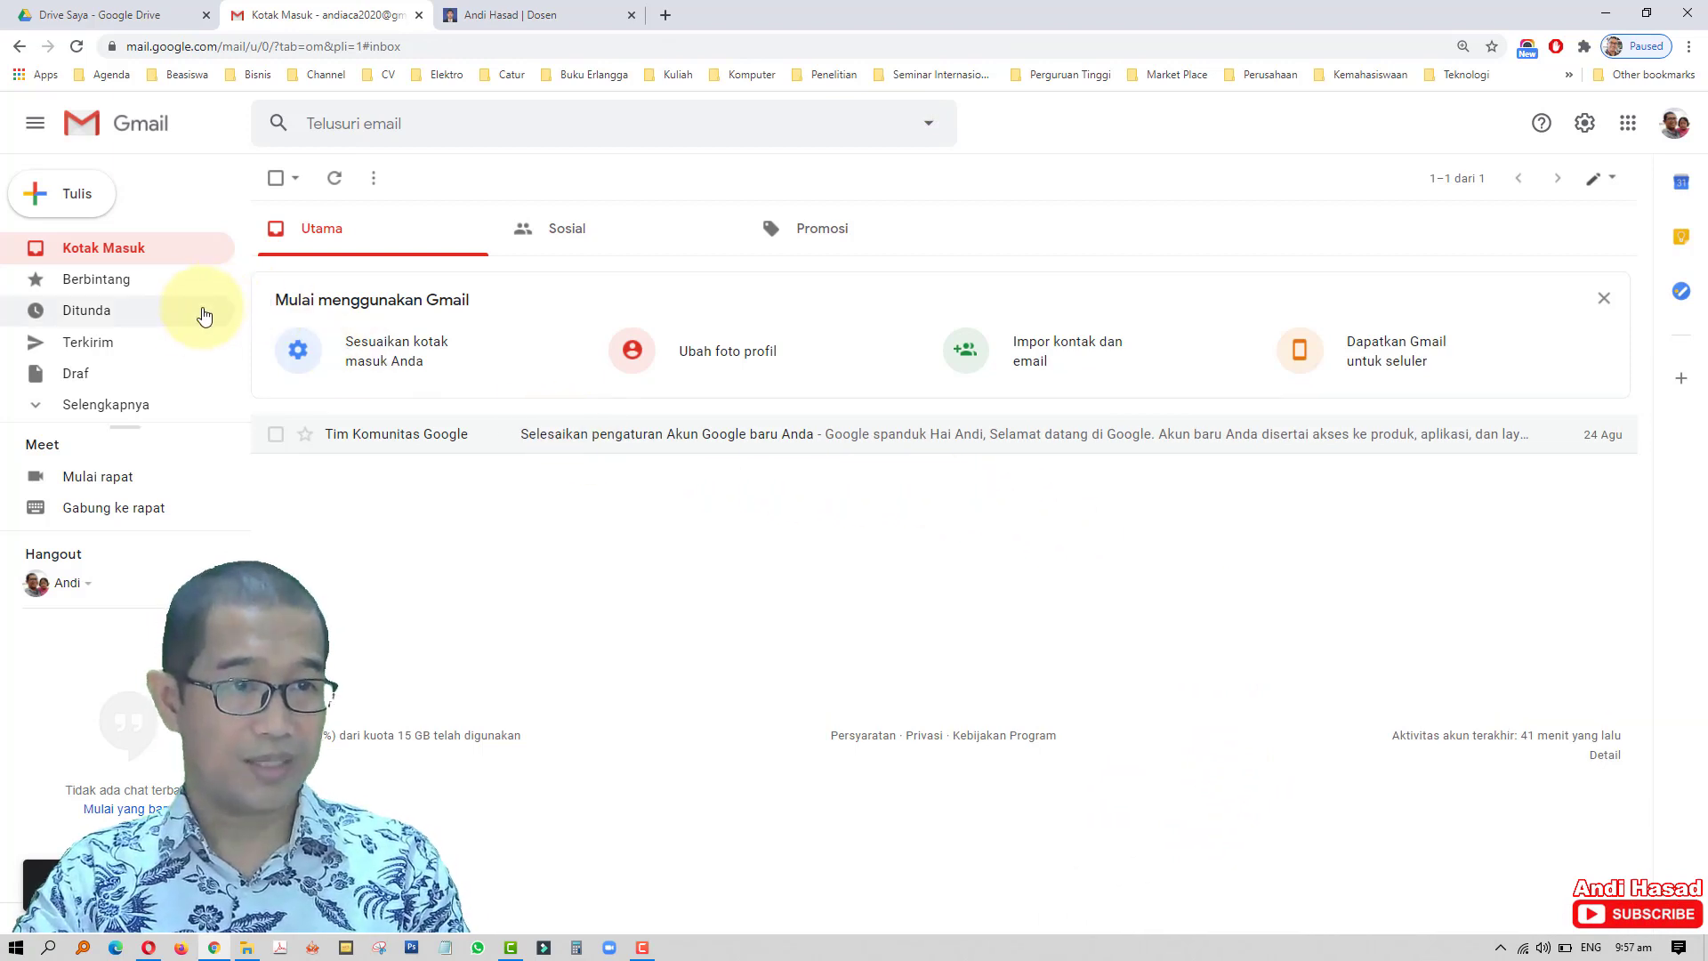
- Open the Sent folder to confirm the exam-results email with the Drive link went out
{"action": "left_click", "coordinate": [154, 353]}
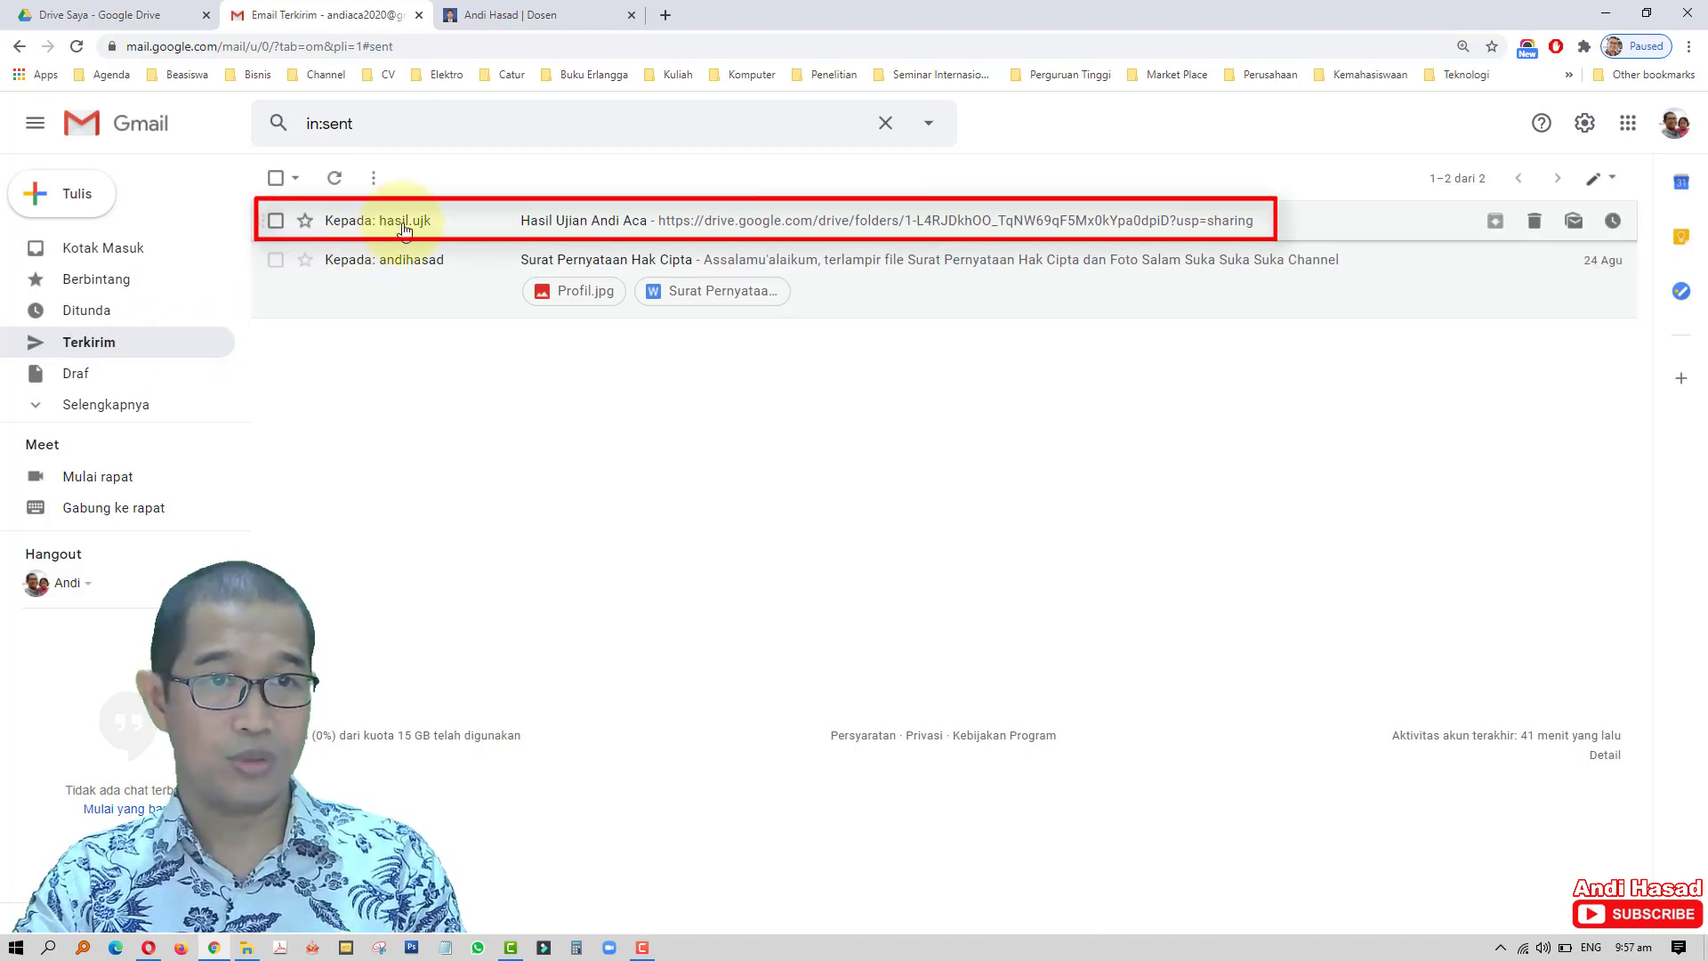
{"action": "mouse_move", "coordinate": [440, 232]}
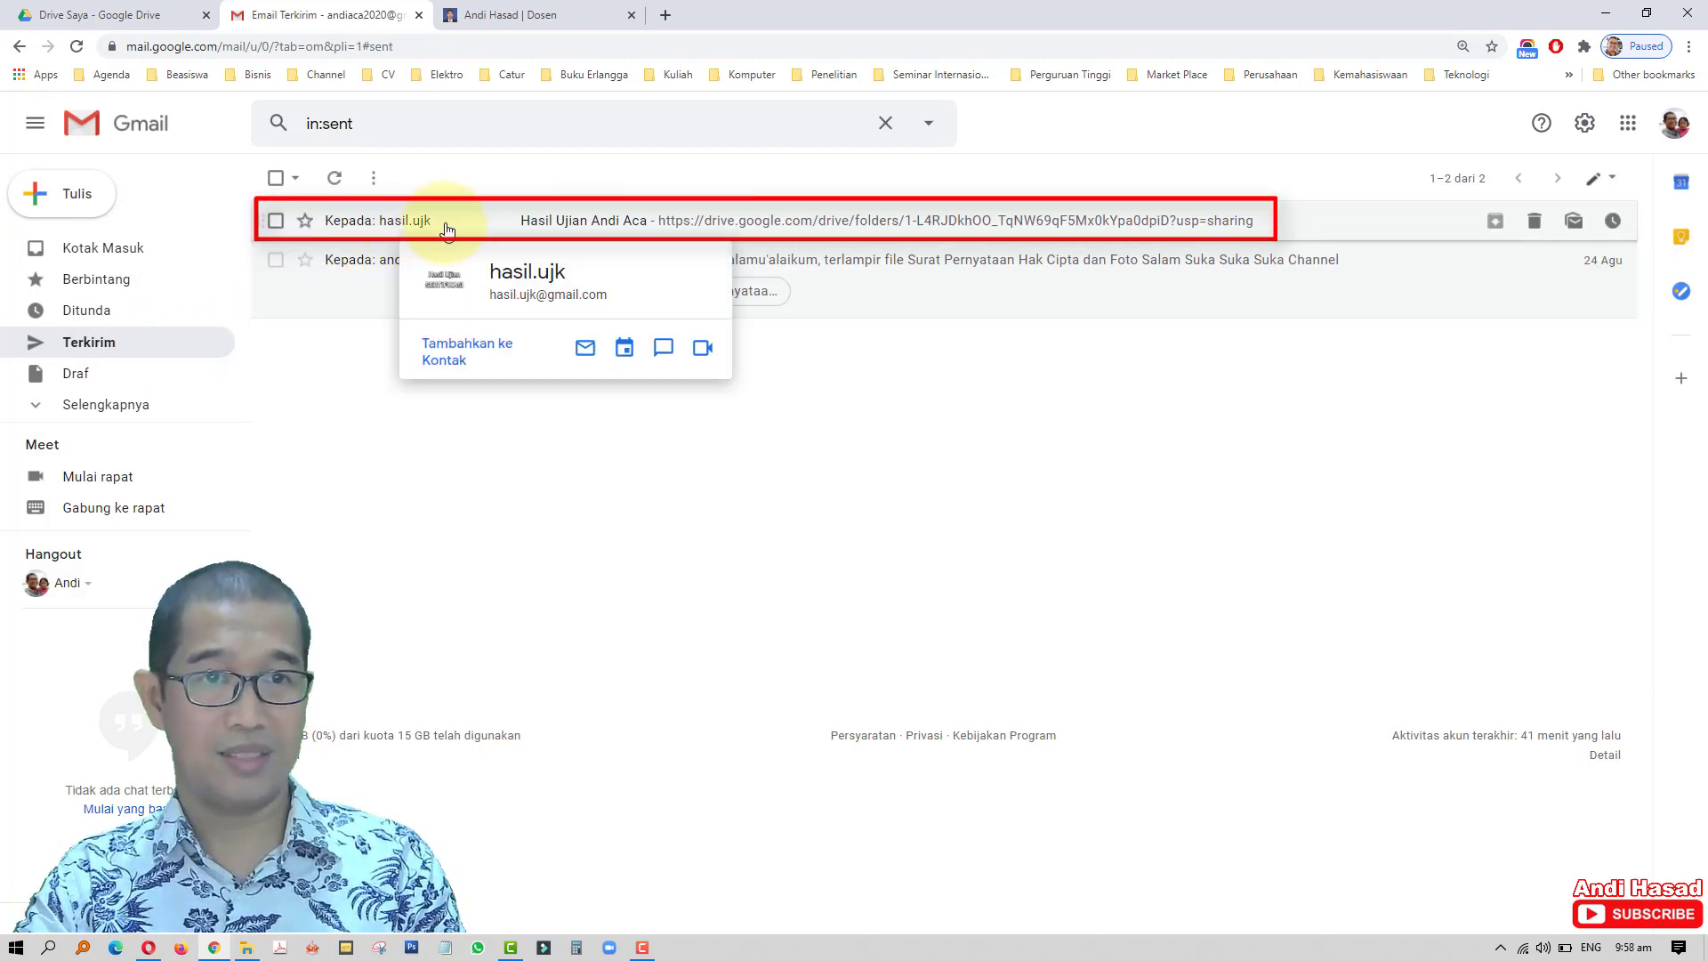